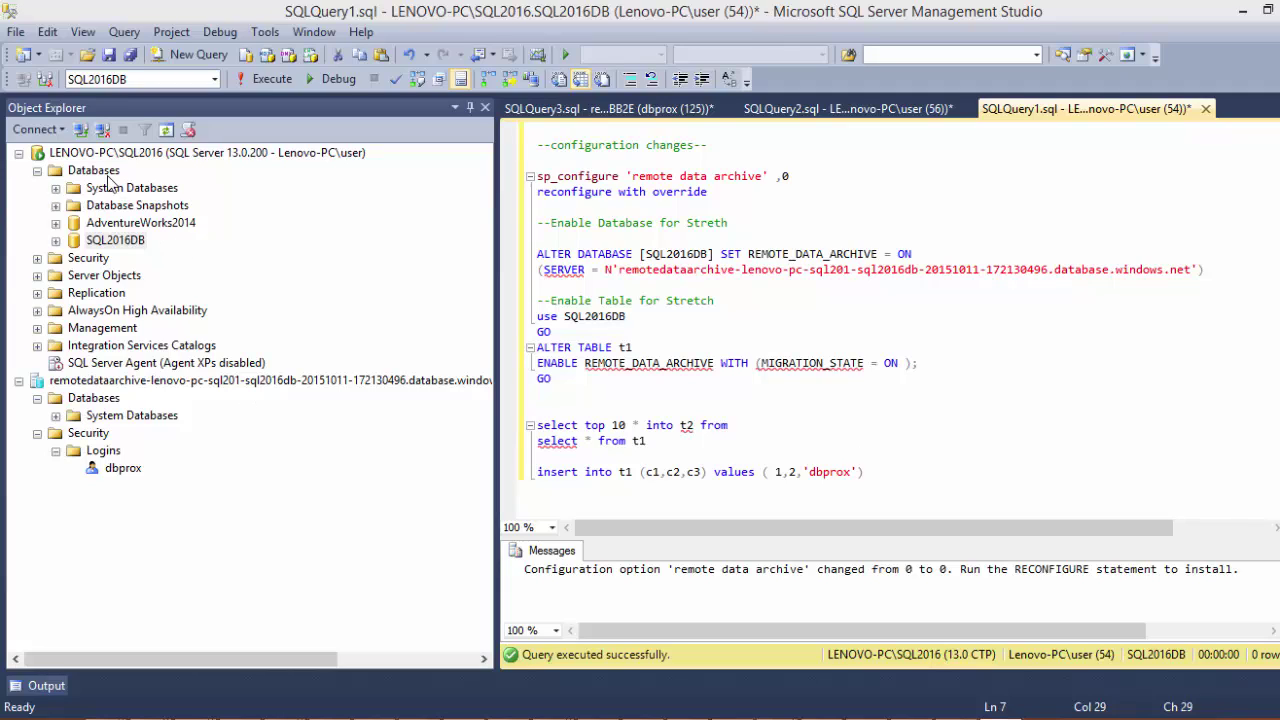
# Expand the SQL2016DB database on the local server, look through its tables, and collapse the table list
pyautogui.click(84, 152)
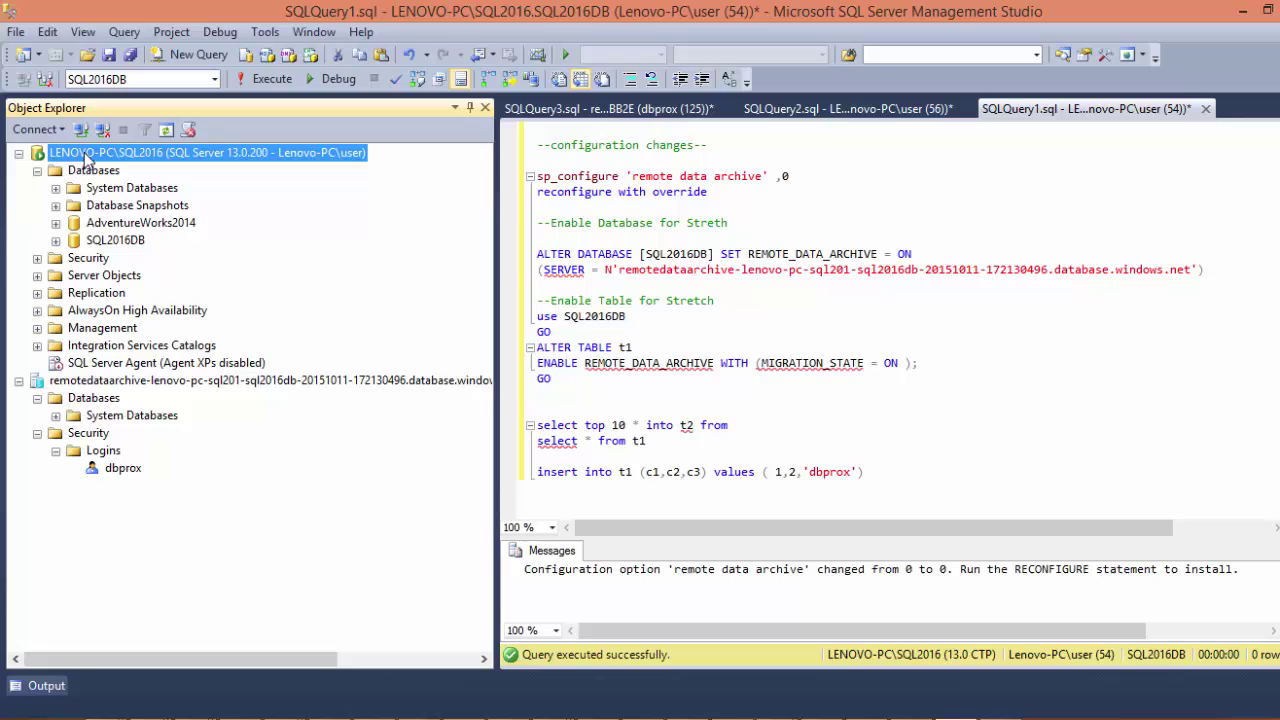
pyautogui.click(126, 244)
pyautogui.click(56, 242)
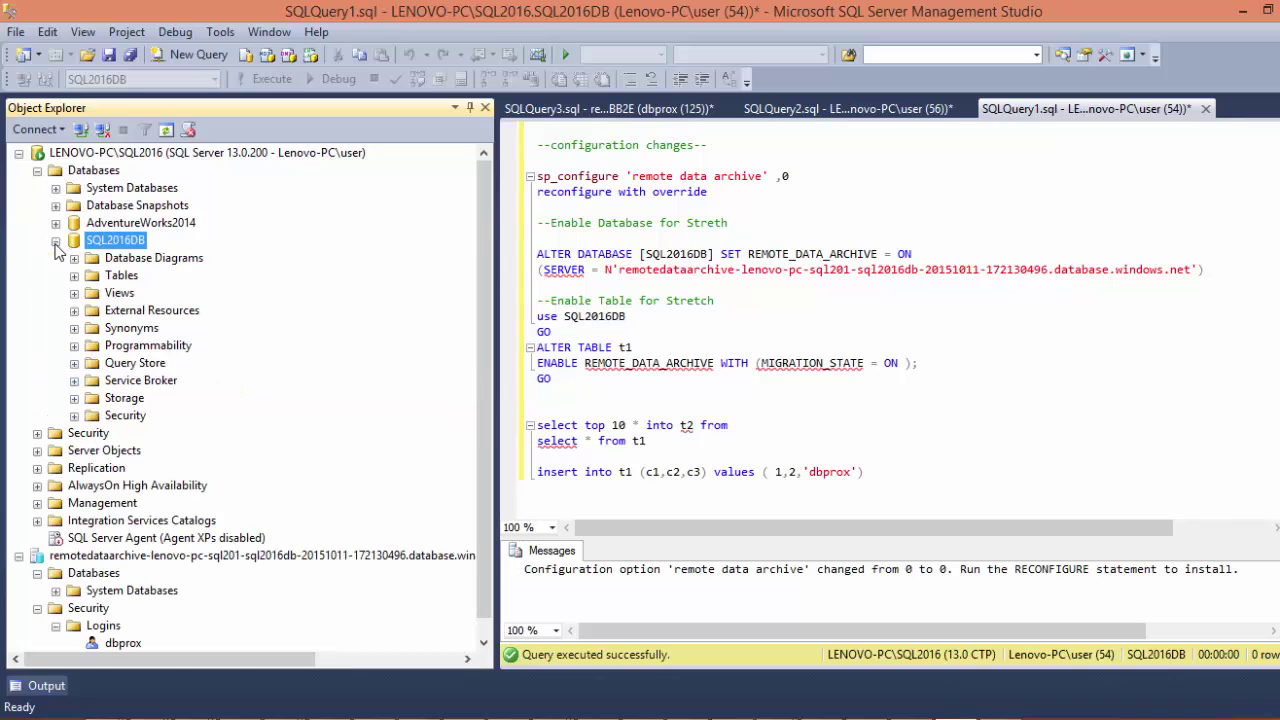
pyautogui.click(124, 279)
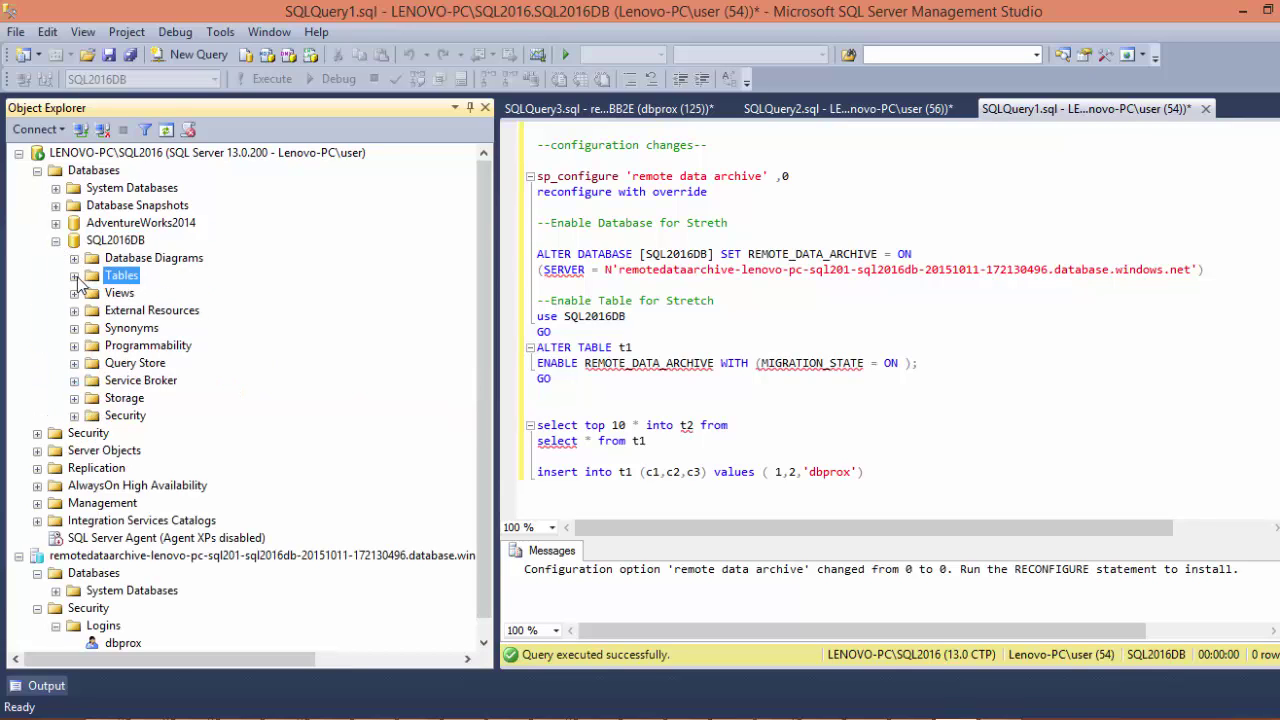
pyautogui.click(74, 276)
pyautogui.click(140, 362)
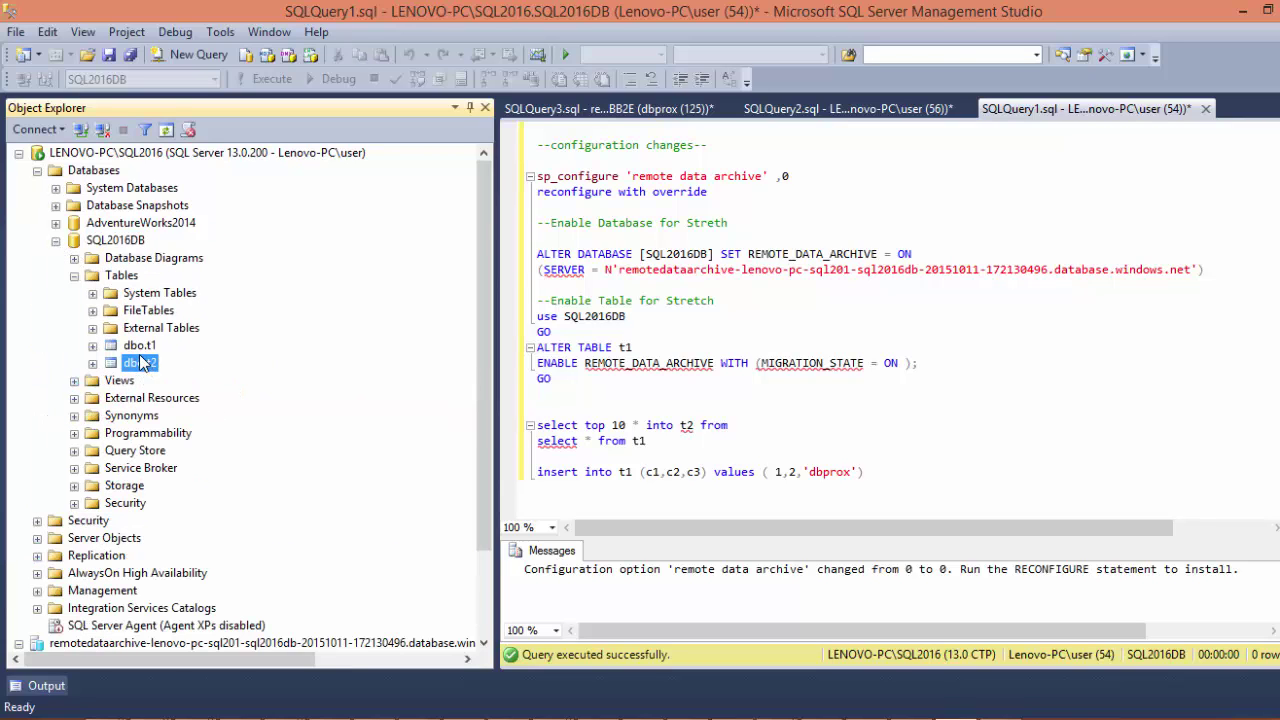
pyautogui.click(74, 275)
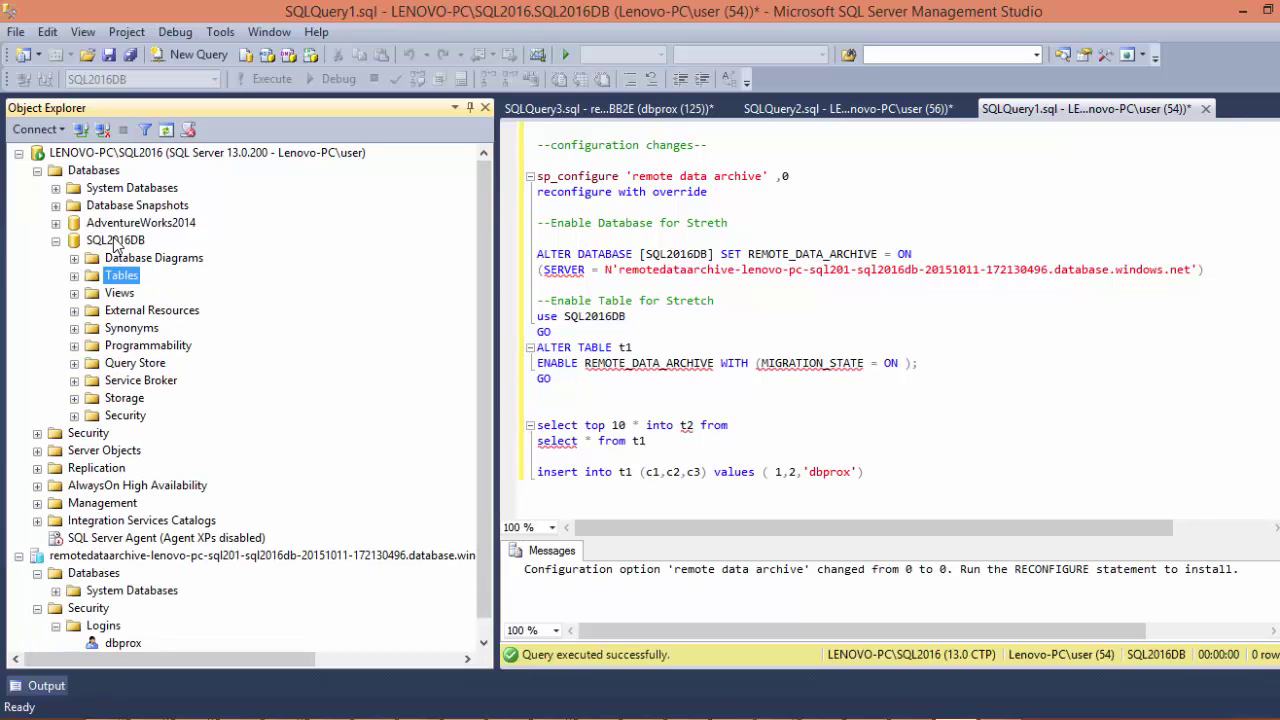
# Check the Stretch commands offered for the SQL2016DB database without running any of them
pyautogui.rightClick(115, 244)
pyautogui.moveTo(180, 320)
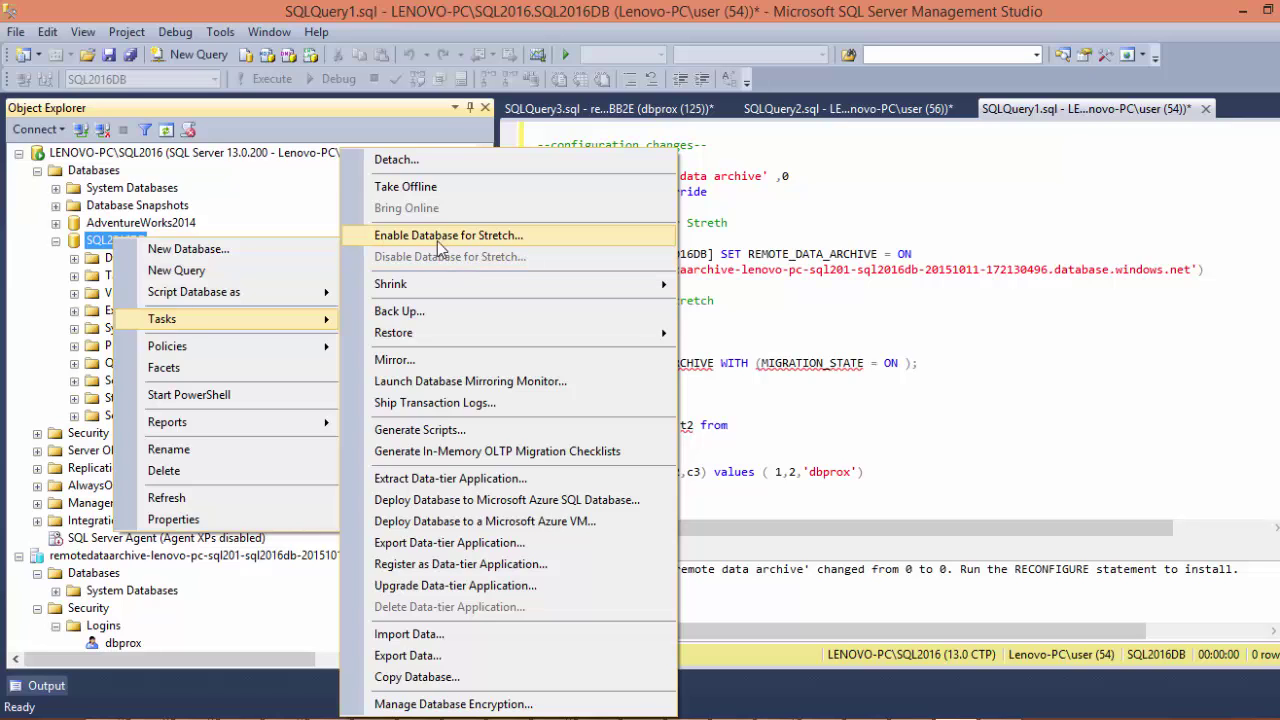
pyautogui.click(791, 198)
# Set 'remote data archive' to 1 in the sp_configure statement and execute it together with reconfigure with override
pyautogui.click(791, 177)
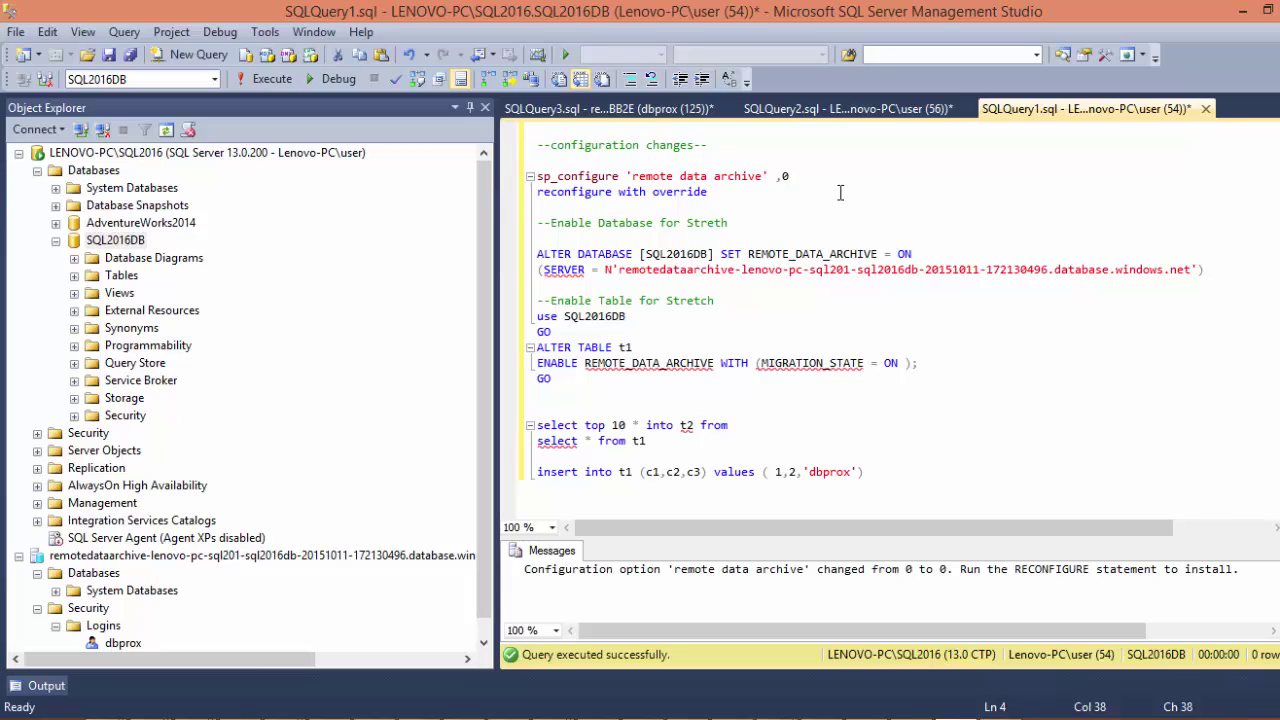
pyautogui.press('BackSpace')
pyautogui.write('1')
pyautogui.moveTo(712, 192); pyautogui.dragTo(512, 172)
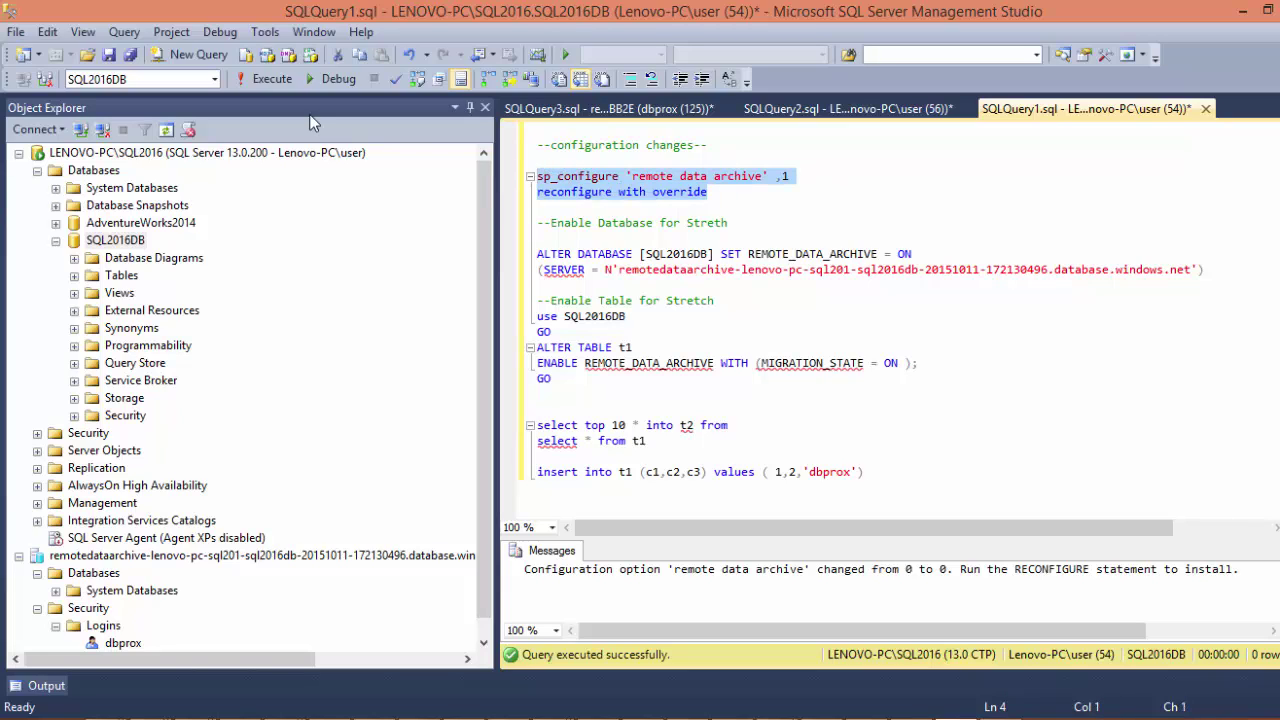
pyautogui.click(272, 79)
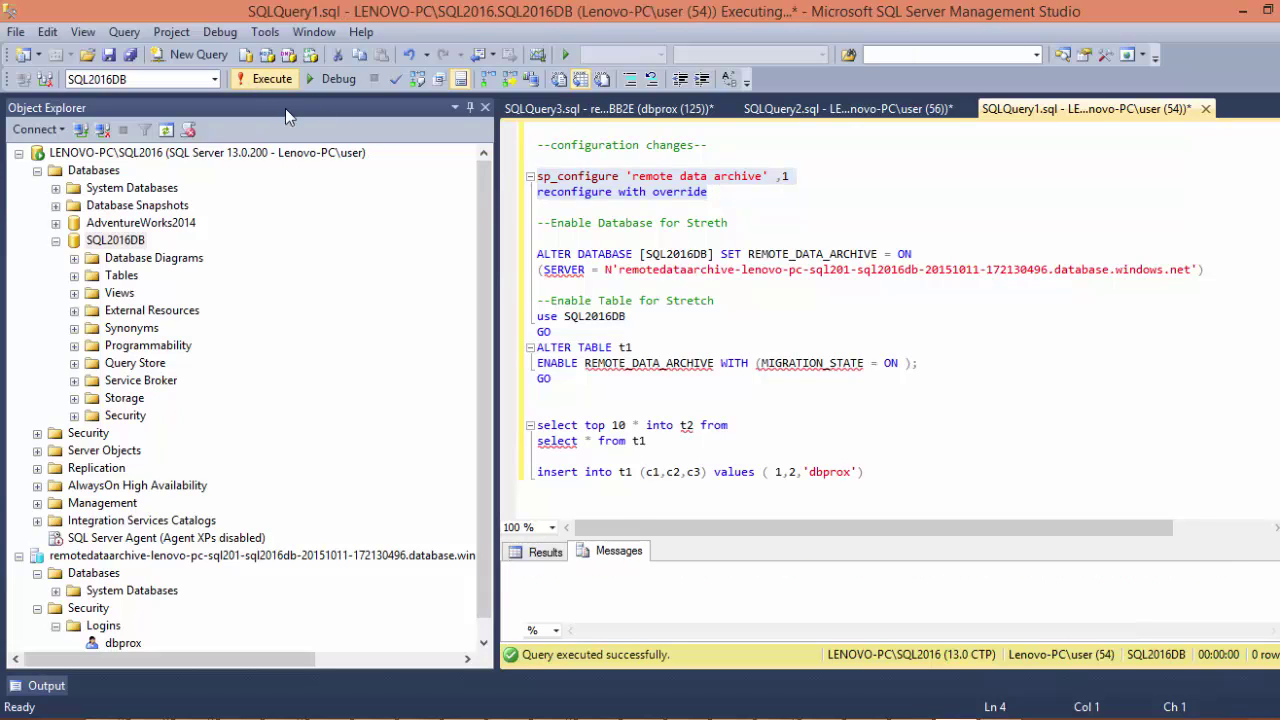
# Refresh SQL2016DB, start the Enable Database for Stretch wizard for it, and continue past the introduction
pyautogui.rightClick(120, 244)
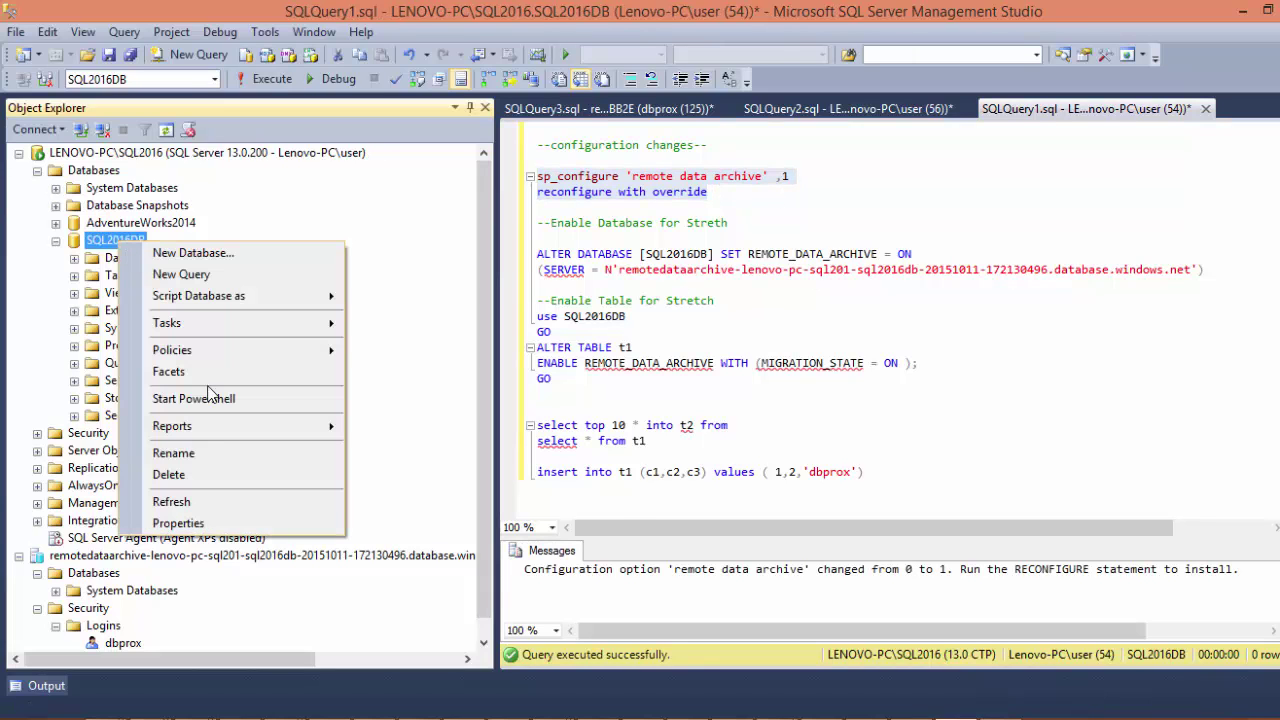
pyautogui.click(190, 501)
pyautogui.rightClick(136, 244)
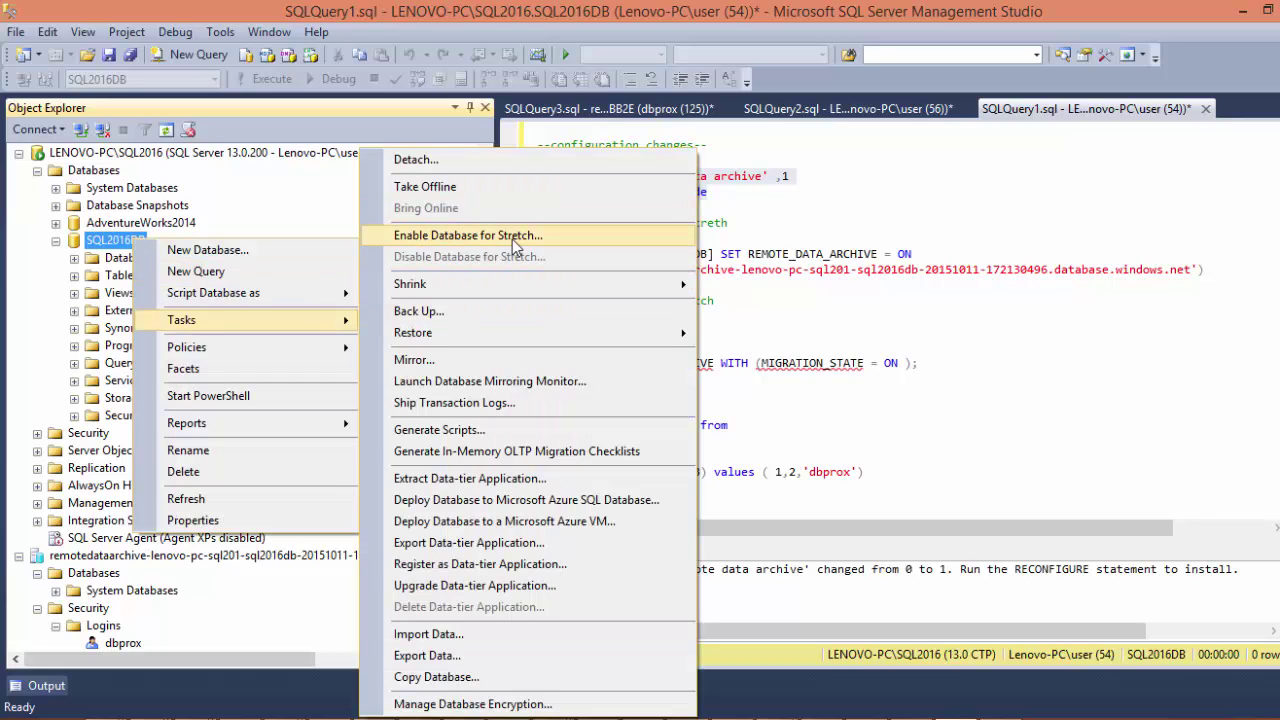
pyautogui.click(512, 237)
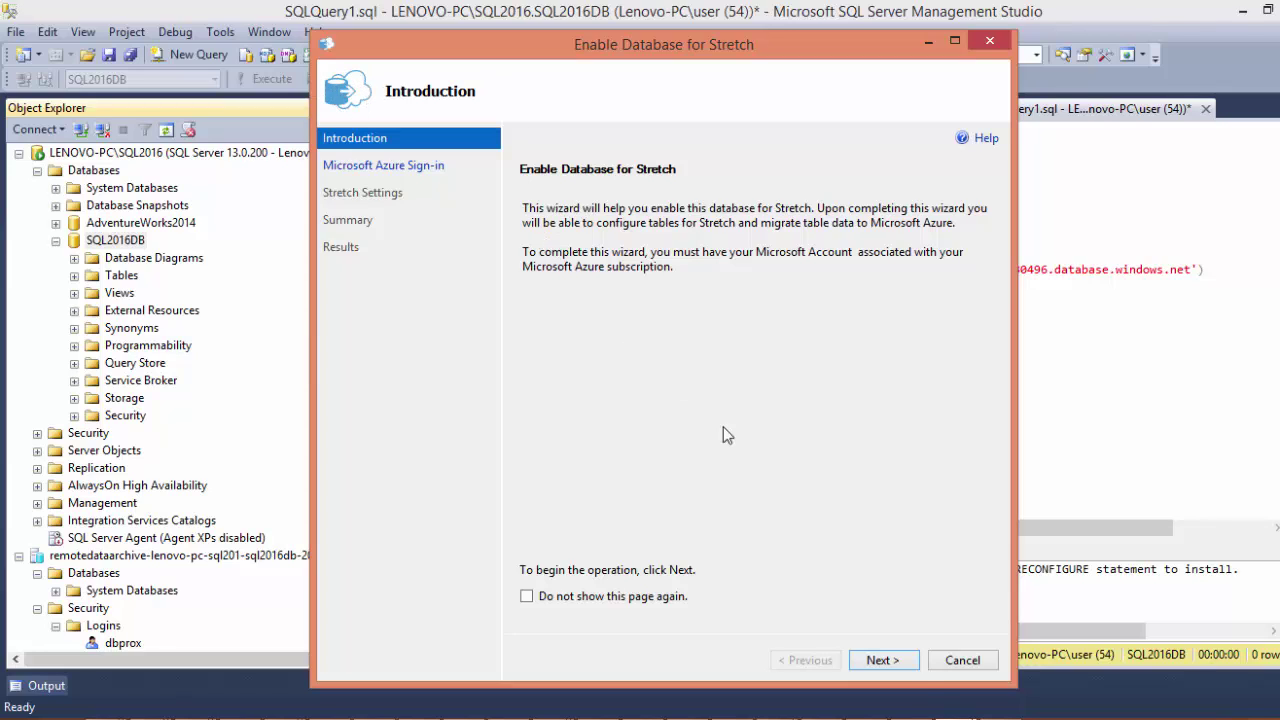
pyautogui.click(874, 660)
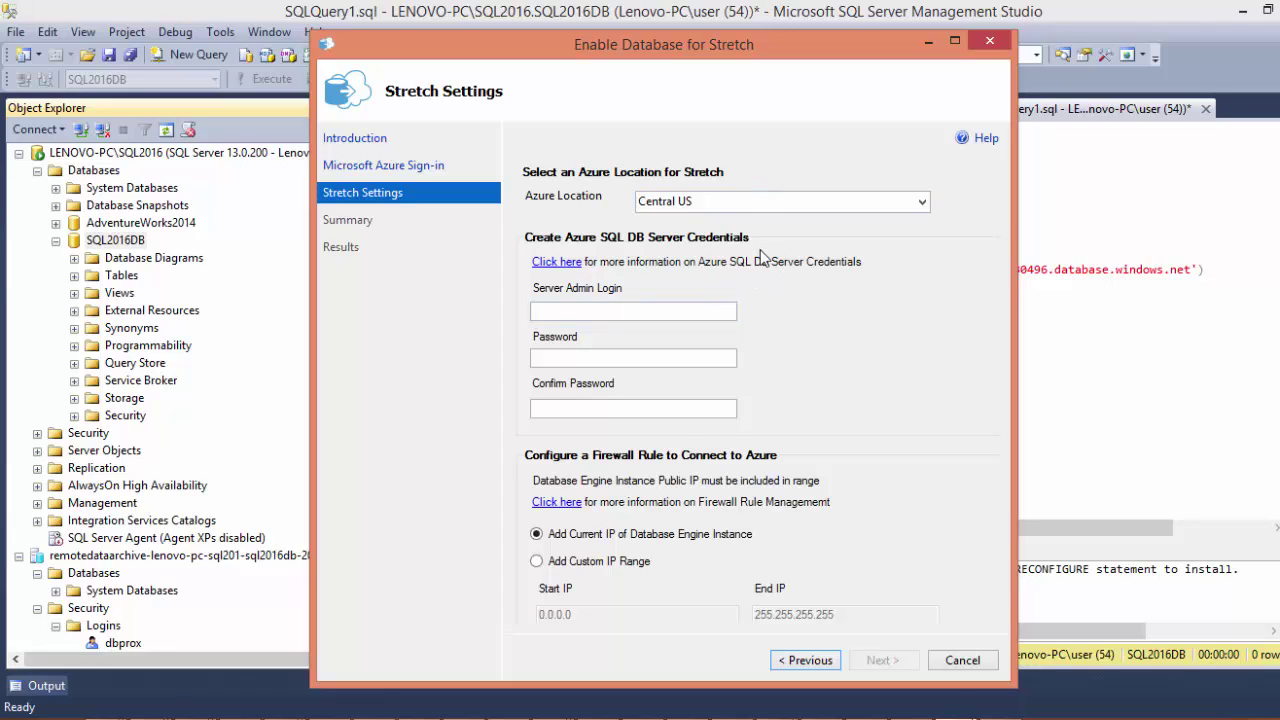
# Choose Southeast Asia as the Azure location and go through the server admin login and password fields
pyautogui.click(755, 211)
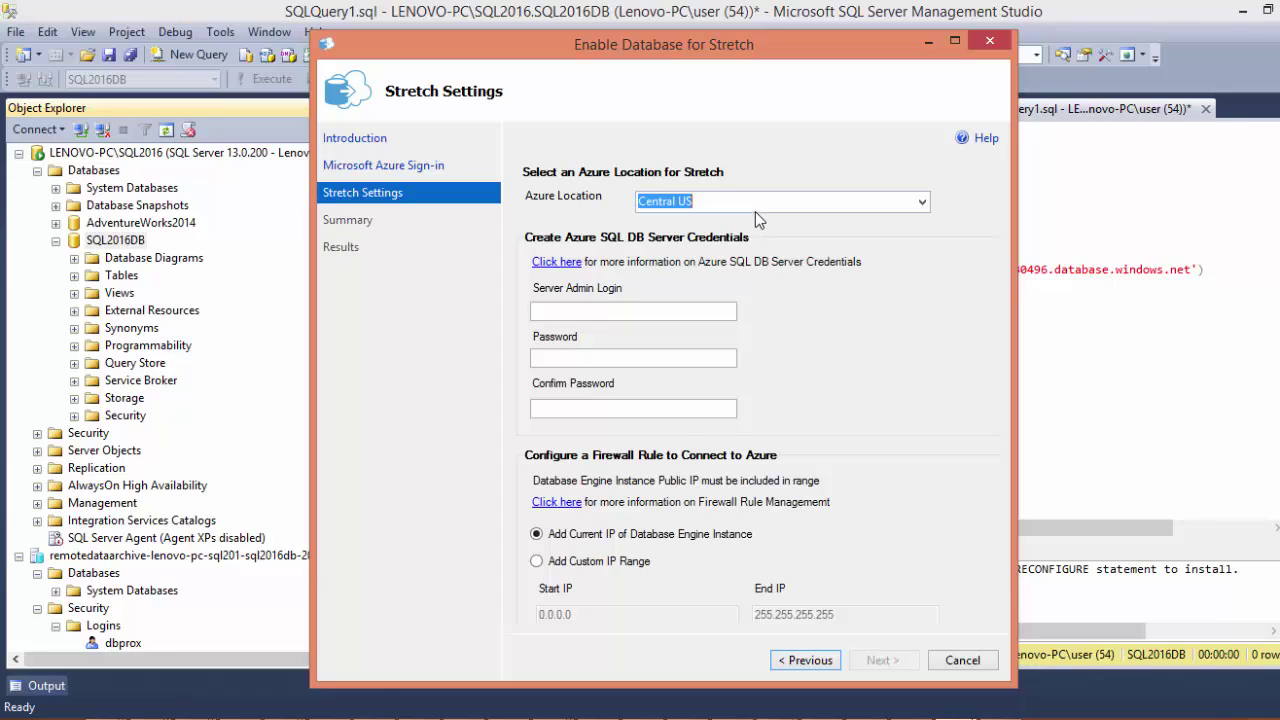
pyautogui.click(811, 203)
pyautogui.click(921, 202)
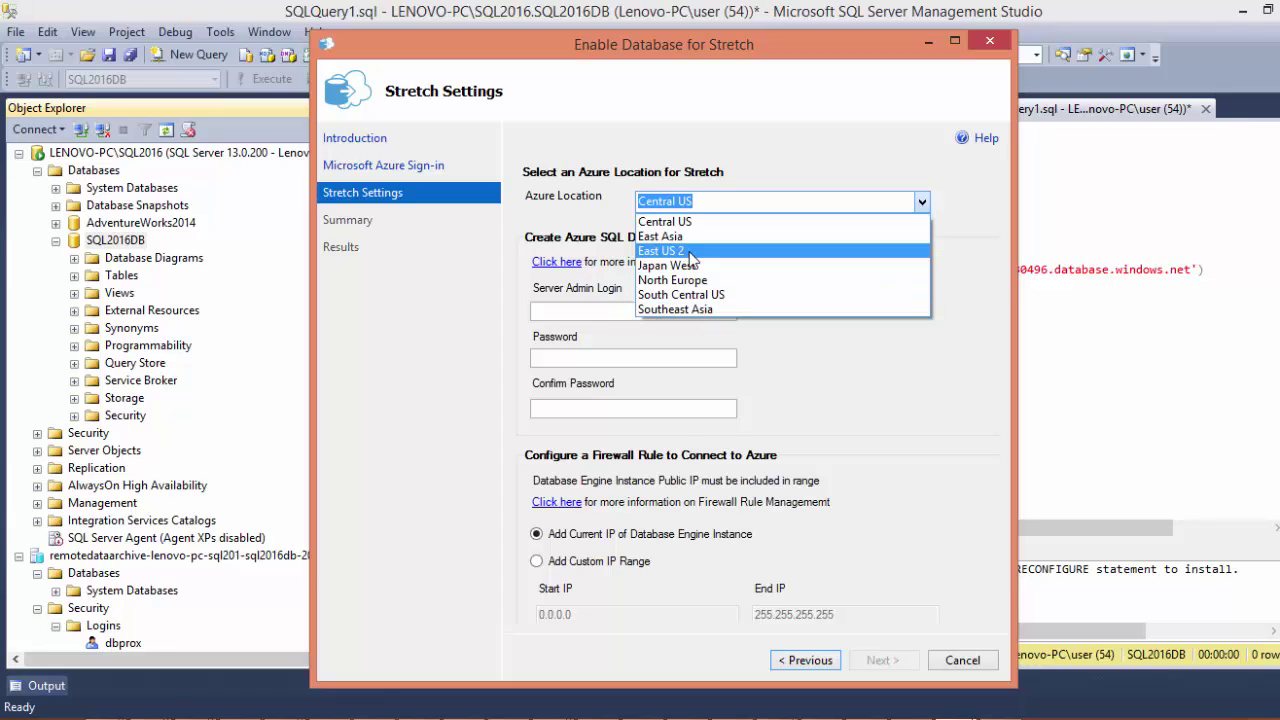
pyautogui.click(712, 310)
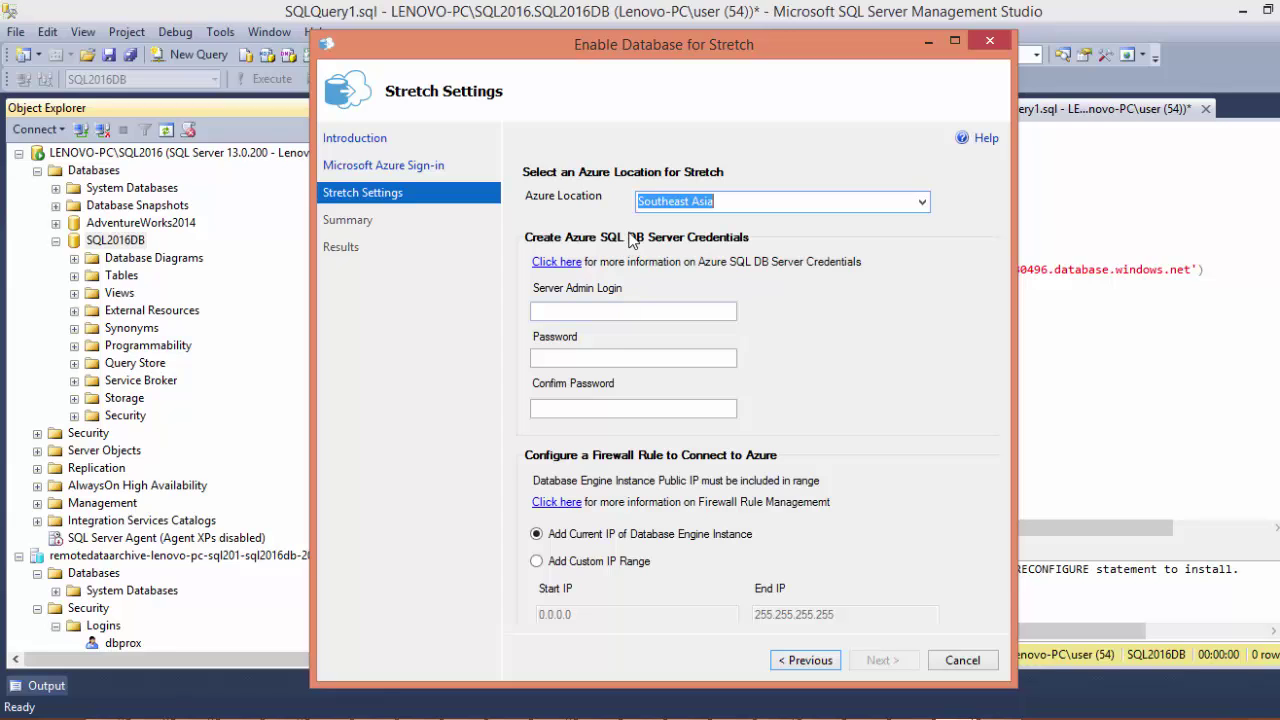
pyautogui.click(573, 310)
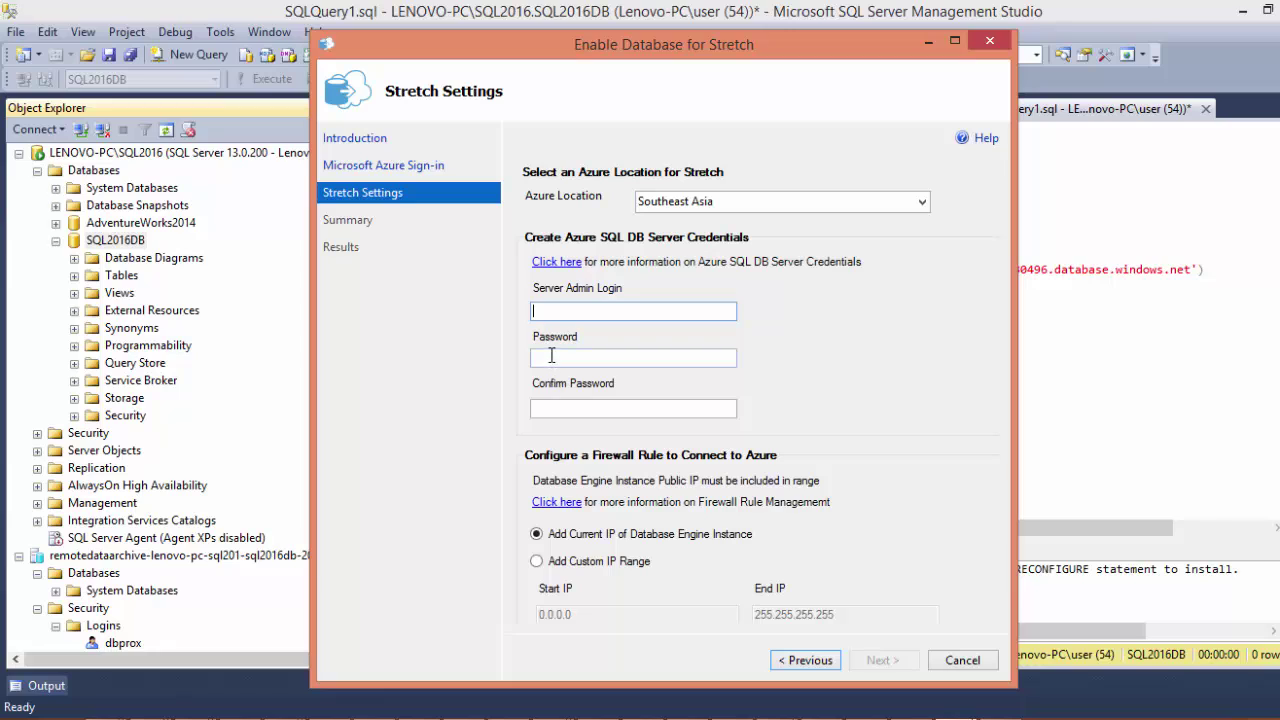
pyautogui.click(563, 408)
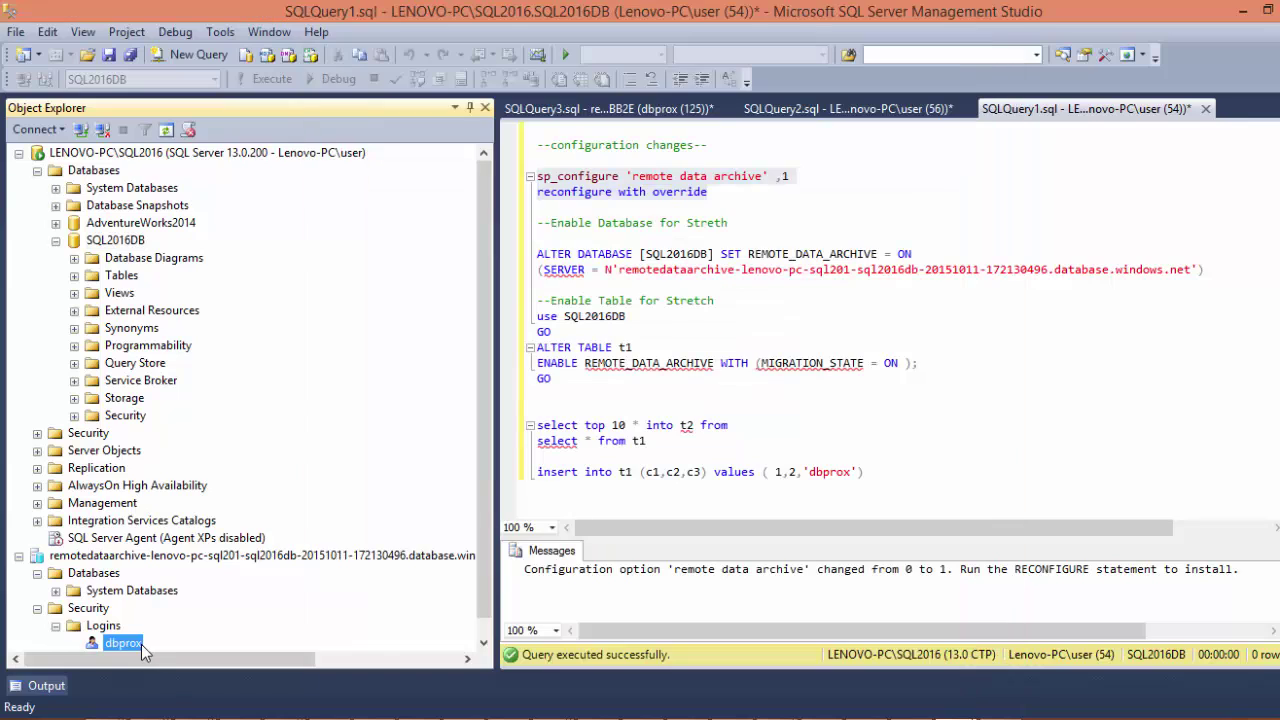
# Select the remotedataarchive Azure server, narrow the object tree to widen the query editor, and refresh that server's Databases folder
pyautogui.scroll(-1, 141, 644)
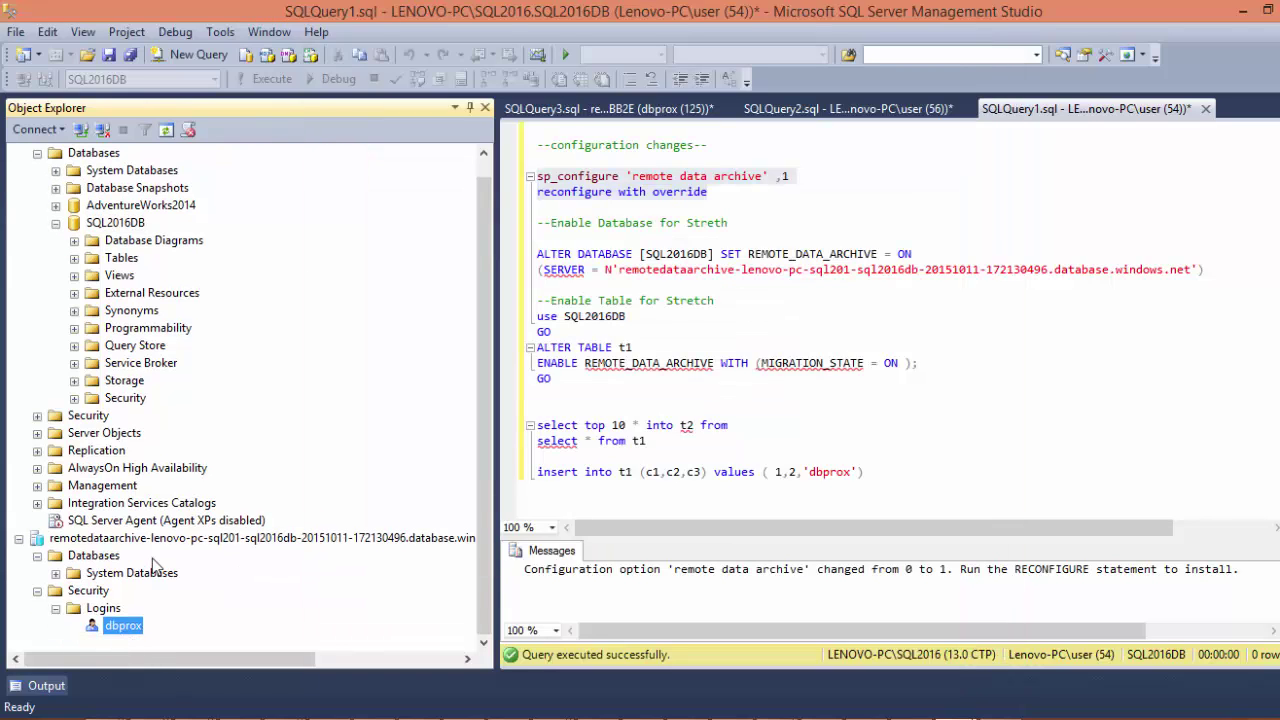
pyautogui.click(78, 540)
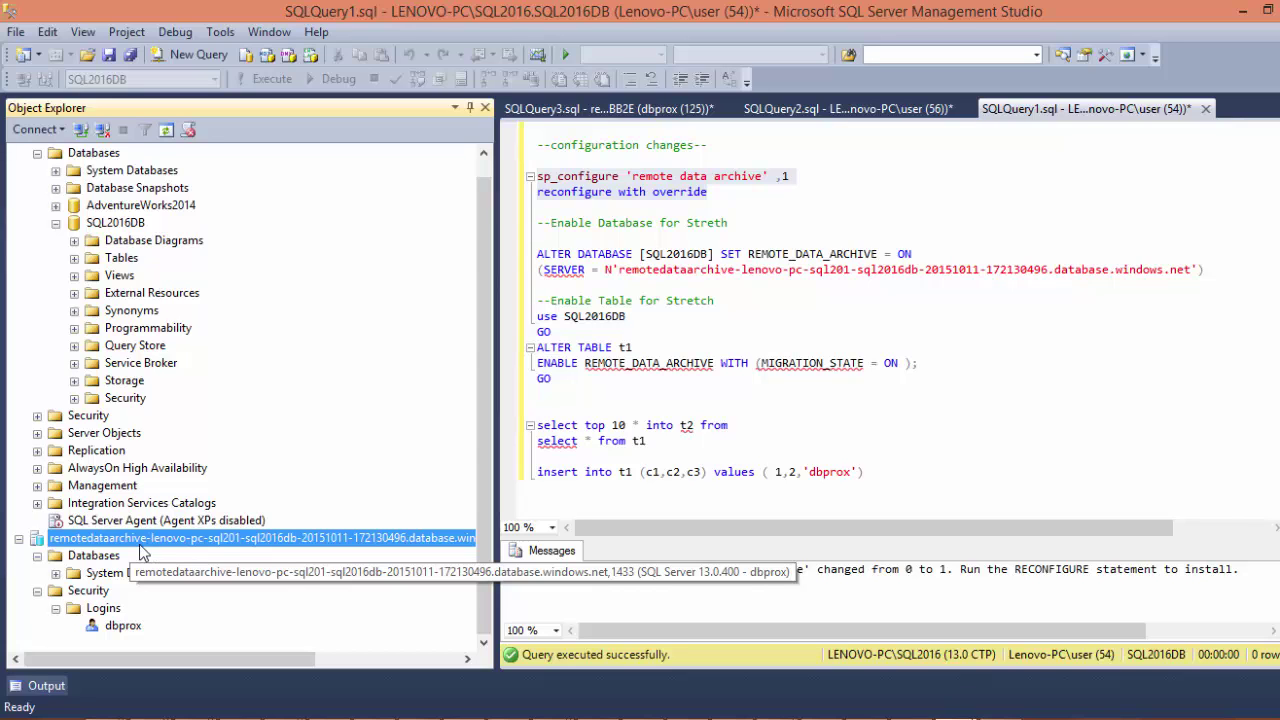
pyautogui.moveTo(454, 479); pyautogui.dragTo(337, 479)
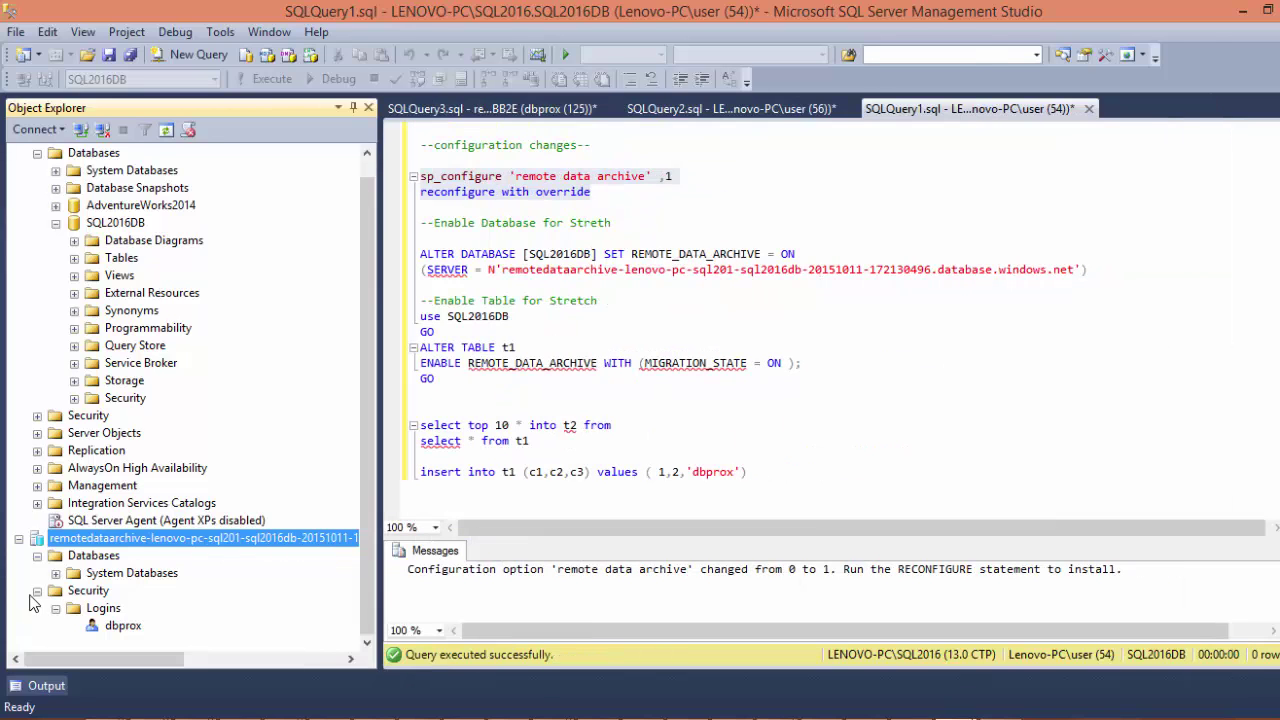
pyautogui.rightClick(93, 555)
pyautogui.click(135, 675)
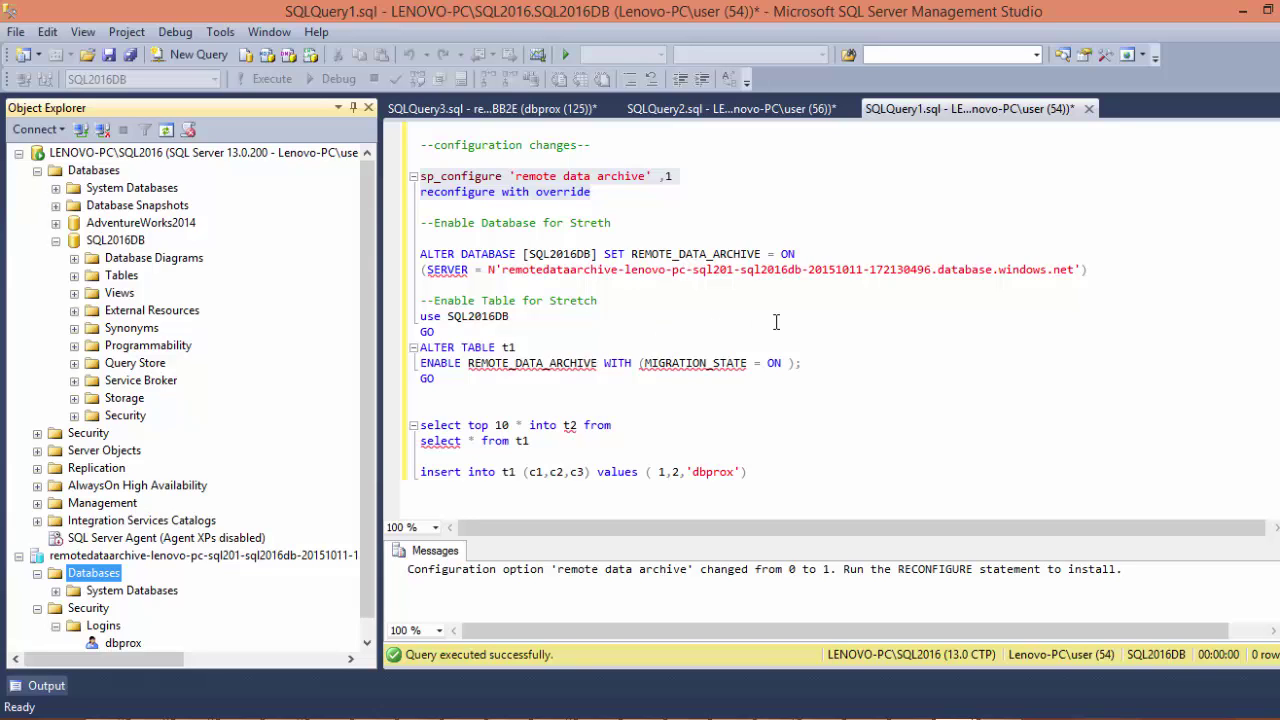
# Review the sp_configure statement and the ALTER DATABASE statement, including its database name, REMOTE_DATA_ARCHIVE setting and SERVER argument
pyautogui.click(699, 298)
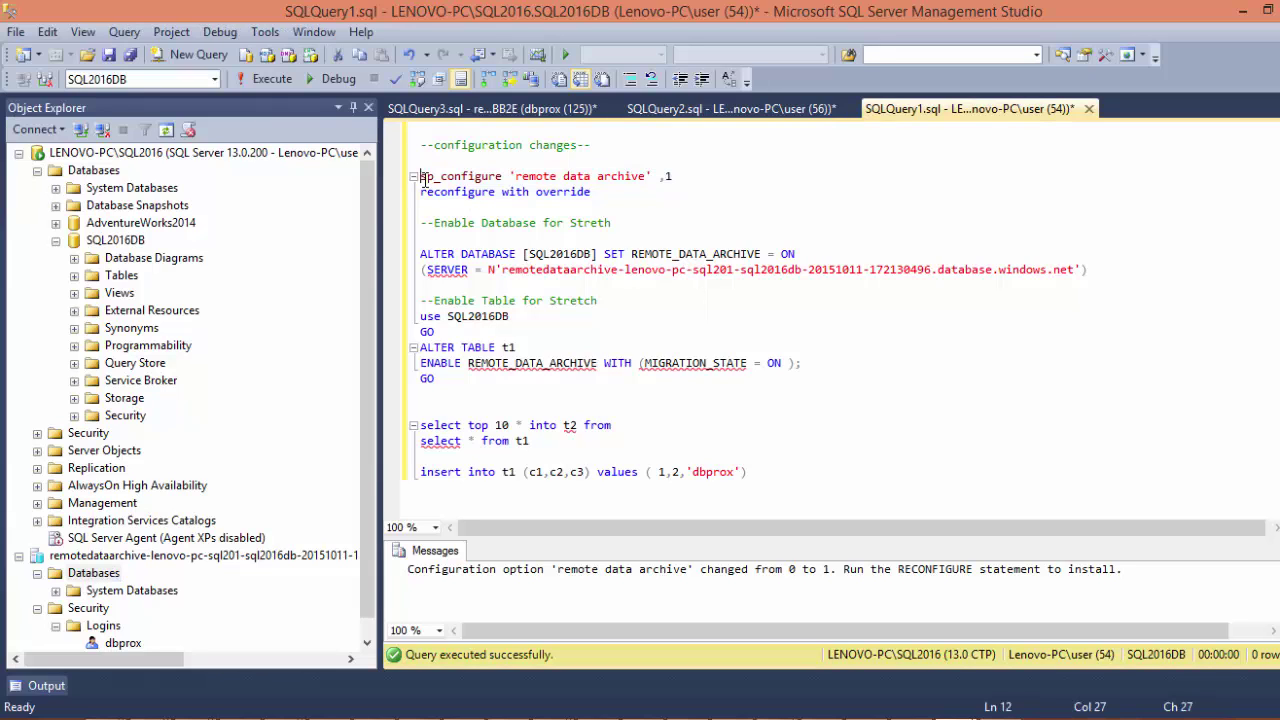
pyautogui.moveTo(421, 177); pyautogui.dragTo(617, 207)
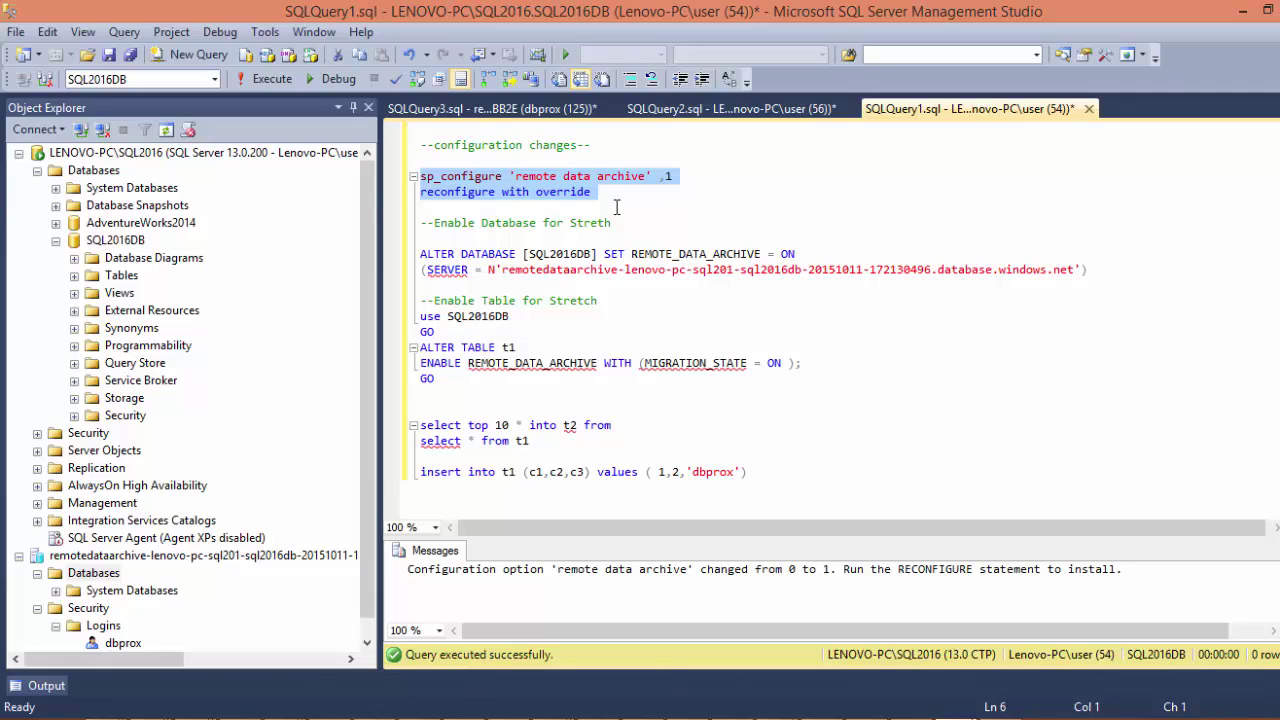
pyautogui.click(606, 301)
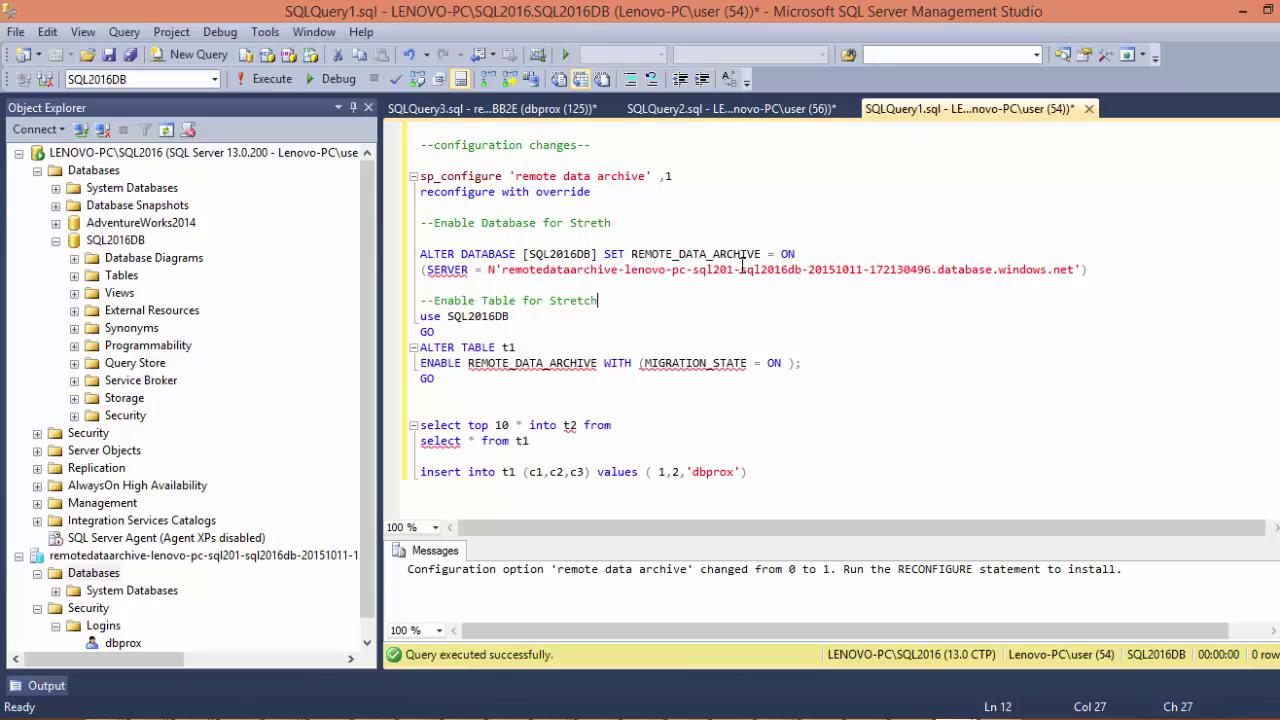
pyautogui.click(436, 254)
pyautogui.moveTo(436, 254); pyautogui.dragTo(626, 258)
pyautogui.click(622, 316)
pyautogui.moveTo(447, 254); pyautogui.dragTo(796, 256)
pyautogui.click(706, 270)
pyautogui.doubleClick(548, 256)
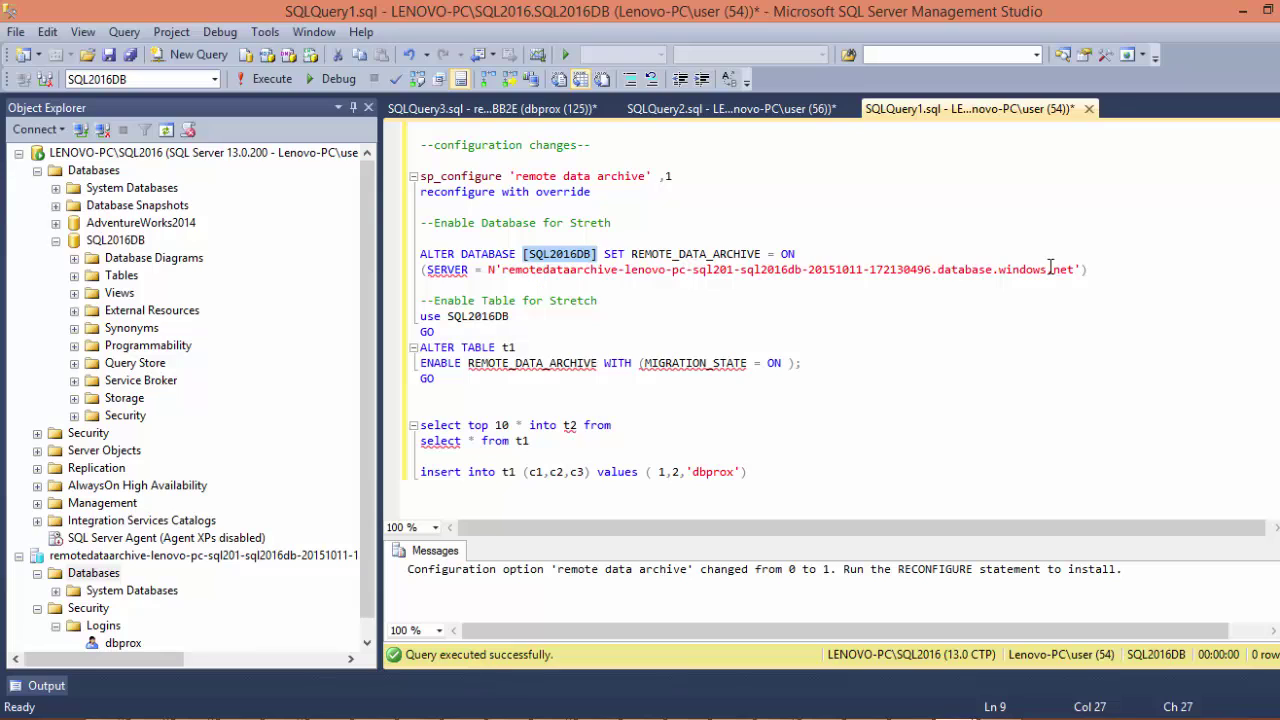
pyautogui.click(1130, 272)
pyautogui.moveTo(1083, 272); pyautogui.dragTo(428, 271)
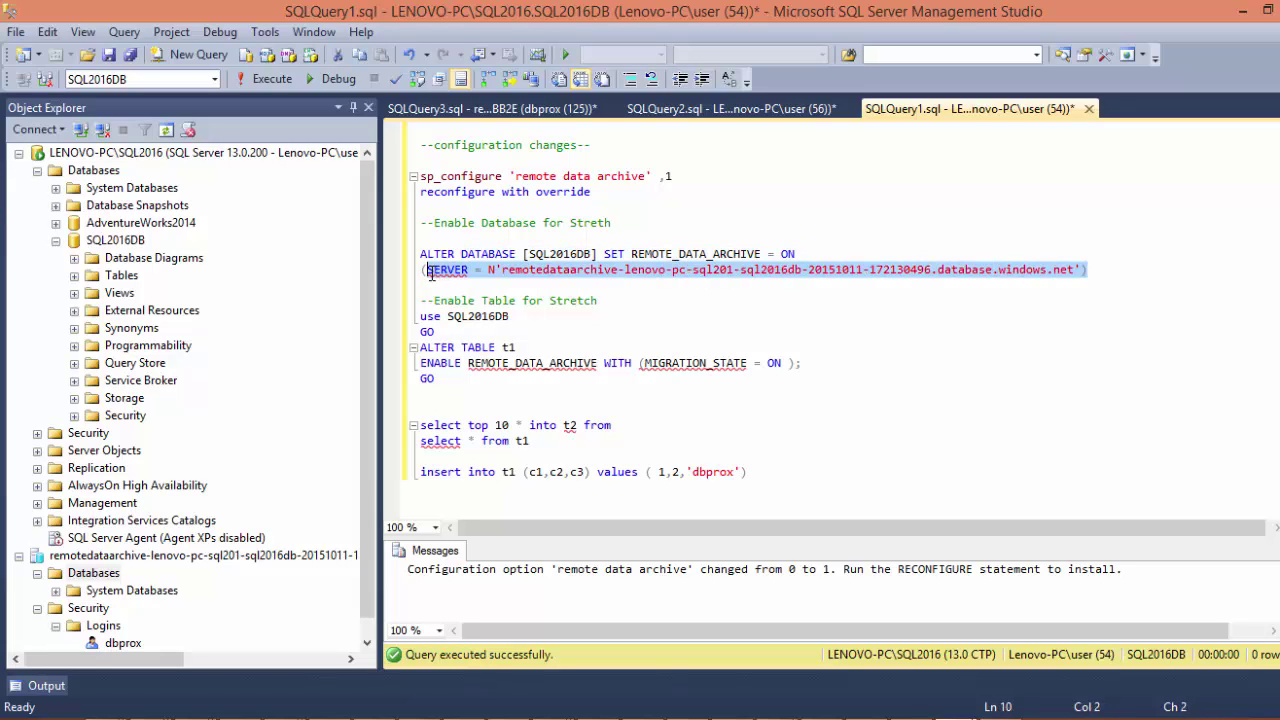
pyautogui.click(537, 271)
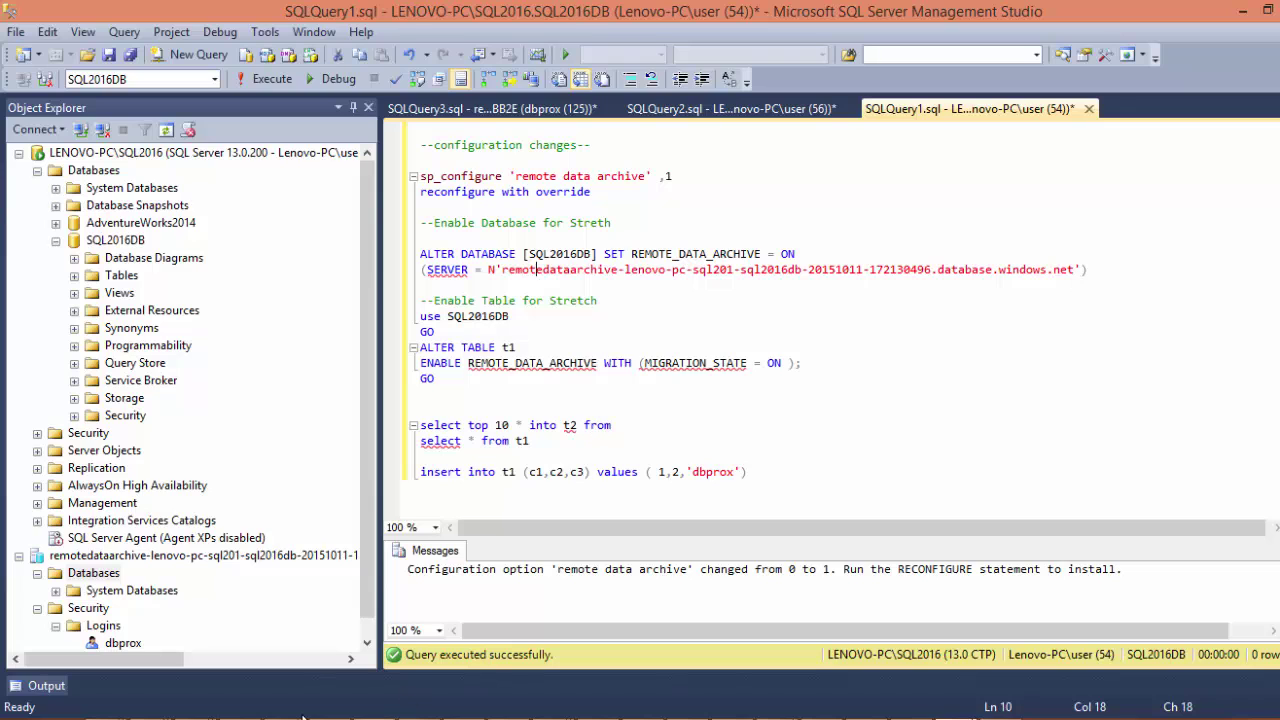
# Switch to the Azure portal in the browser, check the SQL databases page and account options, and return to Management Studio
pyautogui.moveTo(262, 712)
pyautogui.click(950, 660)
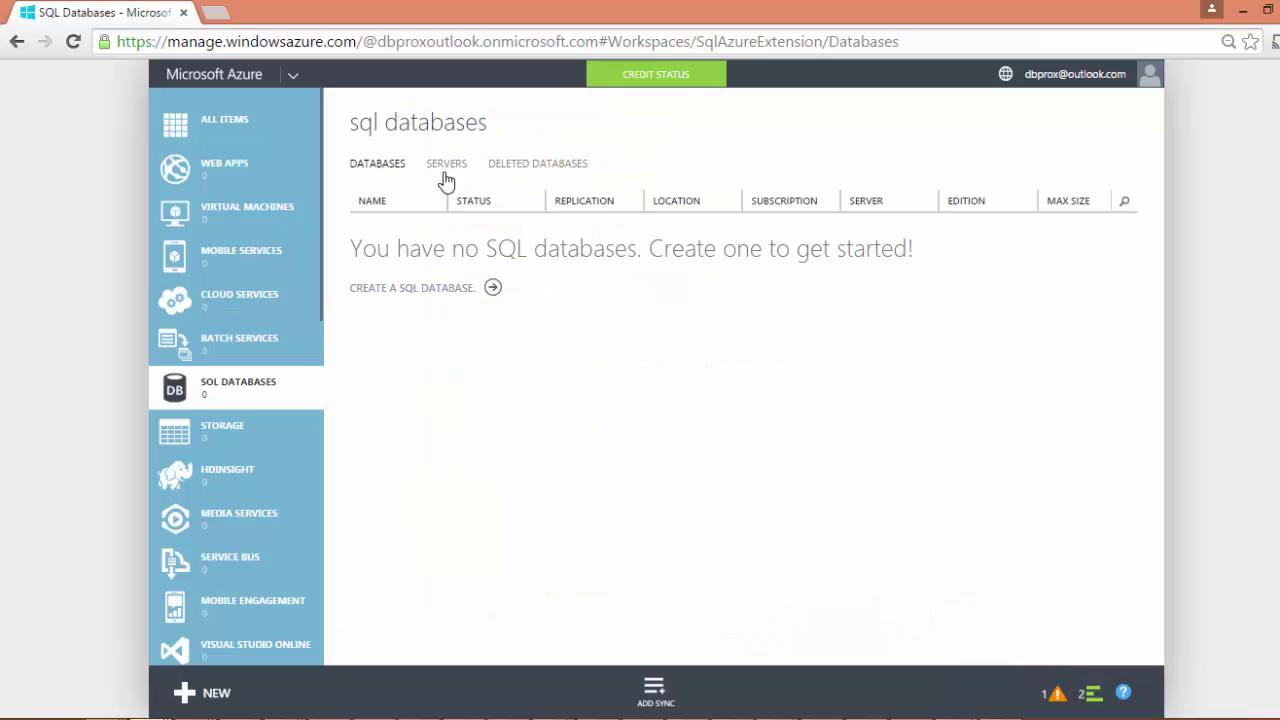
pyautogui.click(1057, 76)
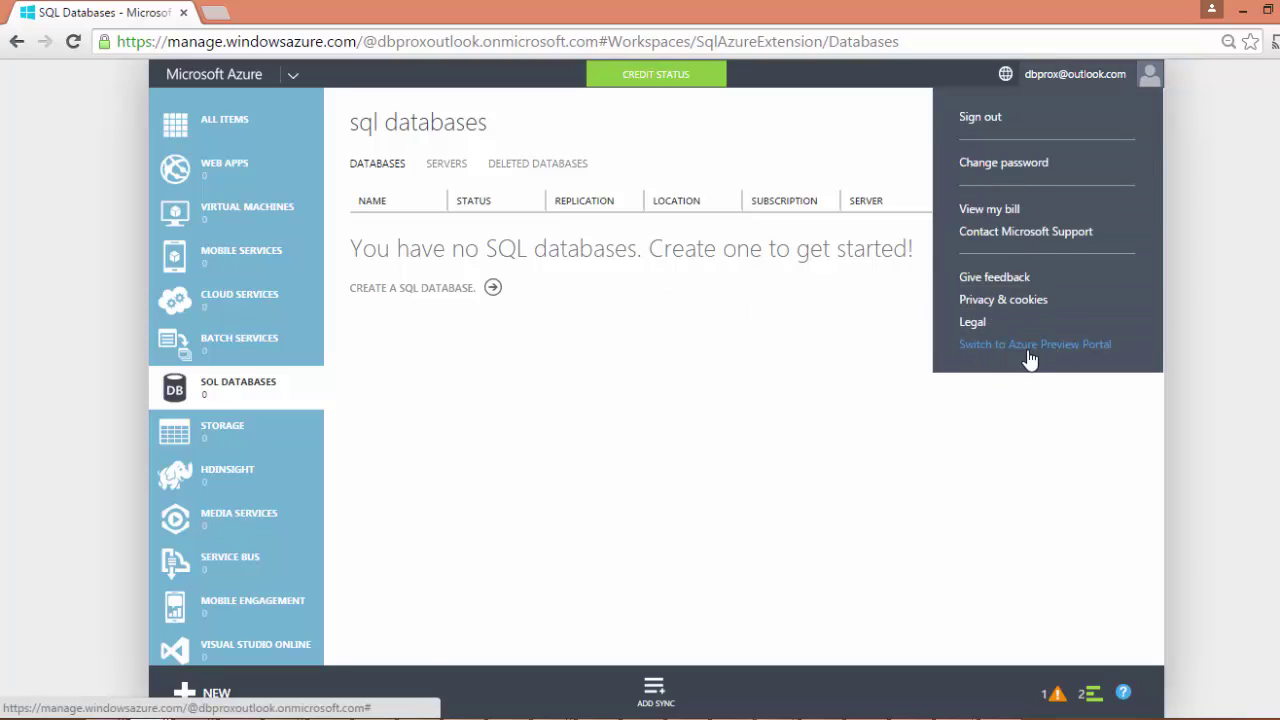
pyautogui.click(960, 348)
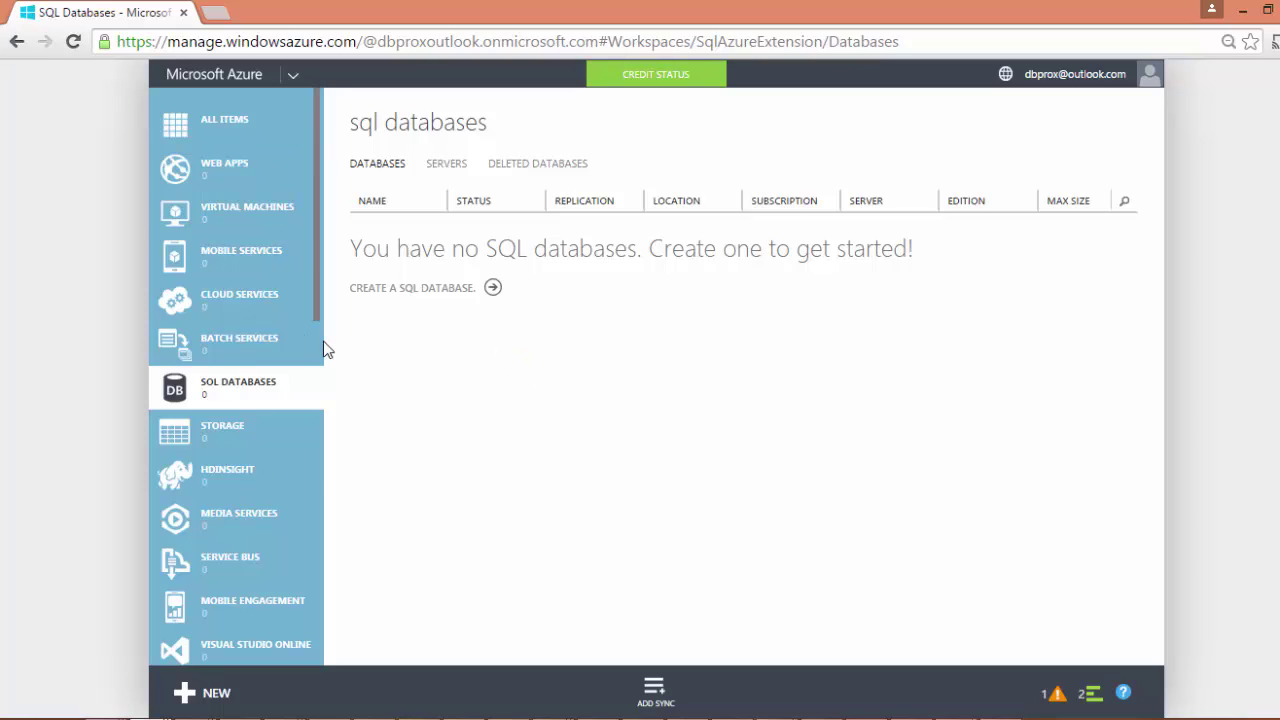
pyautogui.click(1241, 10)
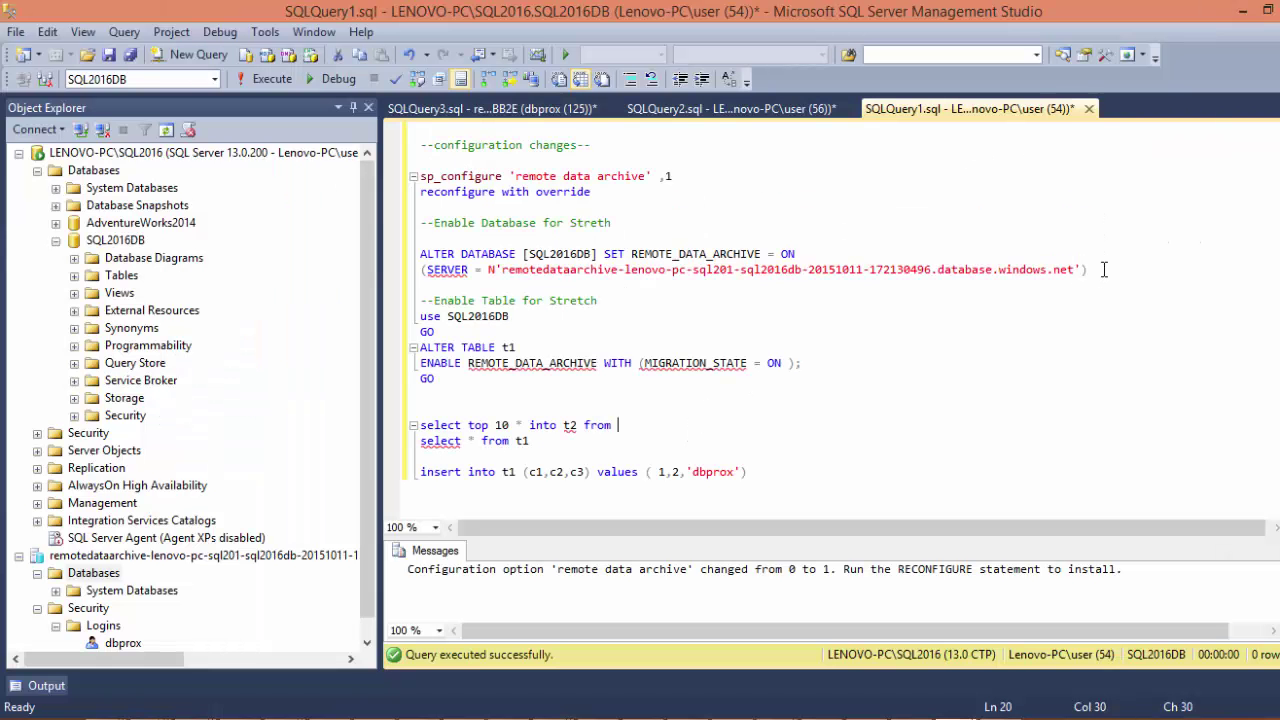
# Execute only the ALTER DATABASE statement that sets REMOTE_DATA_ARCHIVE = ON for SQL2016DB with the Azure server
pyautogui.moveTo(1090, 272); pyautogui.dragTo(322, 250)
pyautogui.click(265, 82)
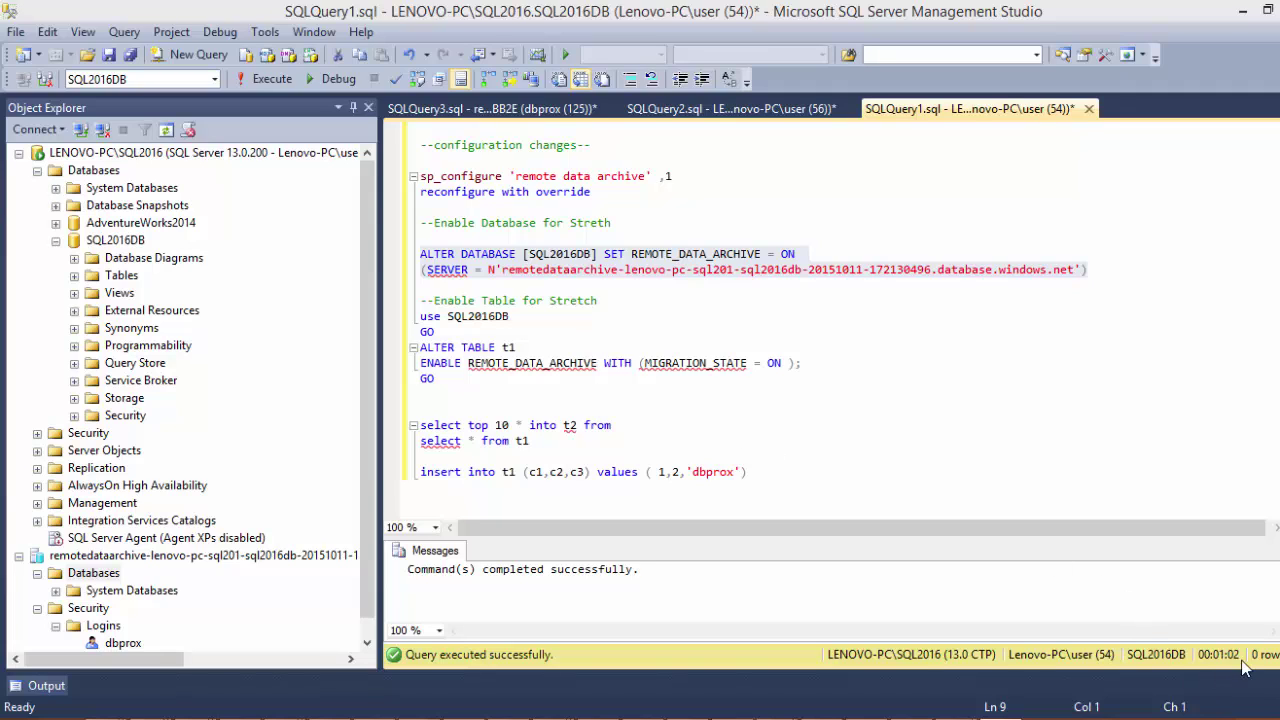
# Refresh the Azure server's Databases folder, then widen the object tree and inspect the RDASQL2016DB database's full name and options
pyautogui.click(367, 643)
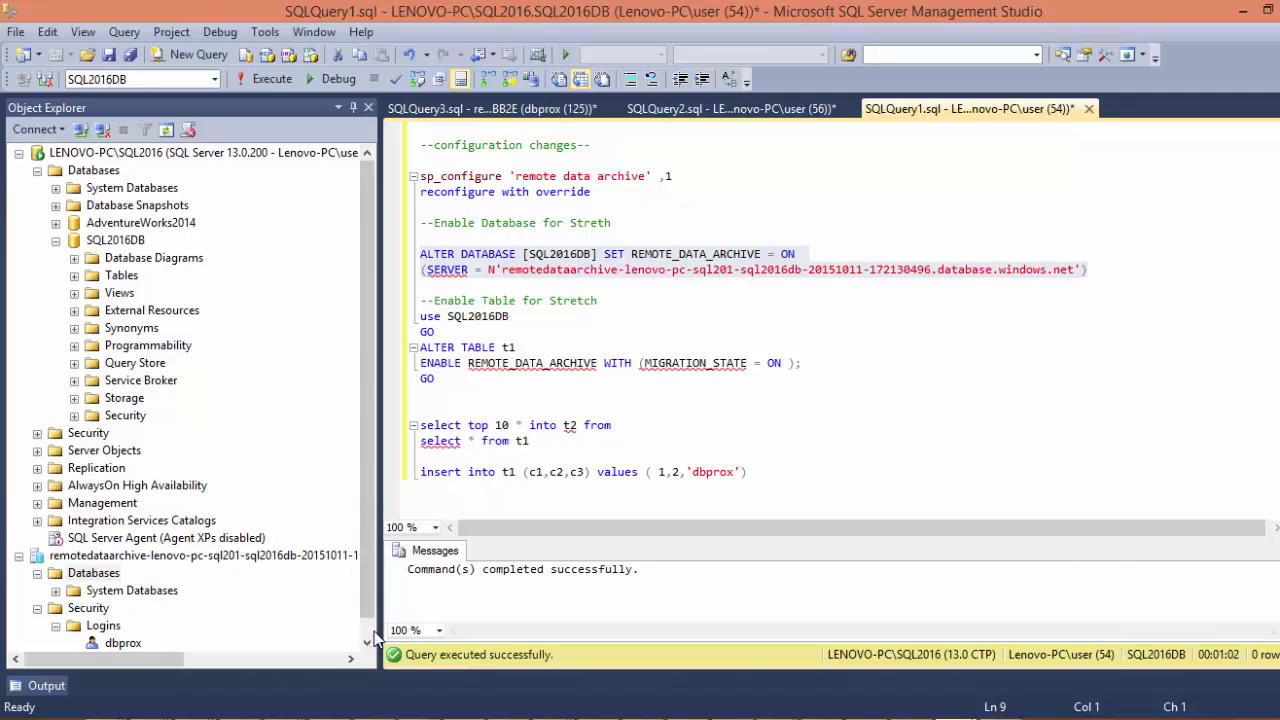
pyautogui.rightClick(85, 556)
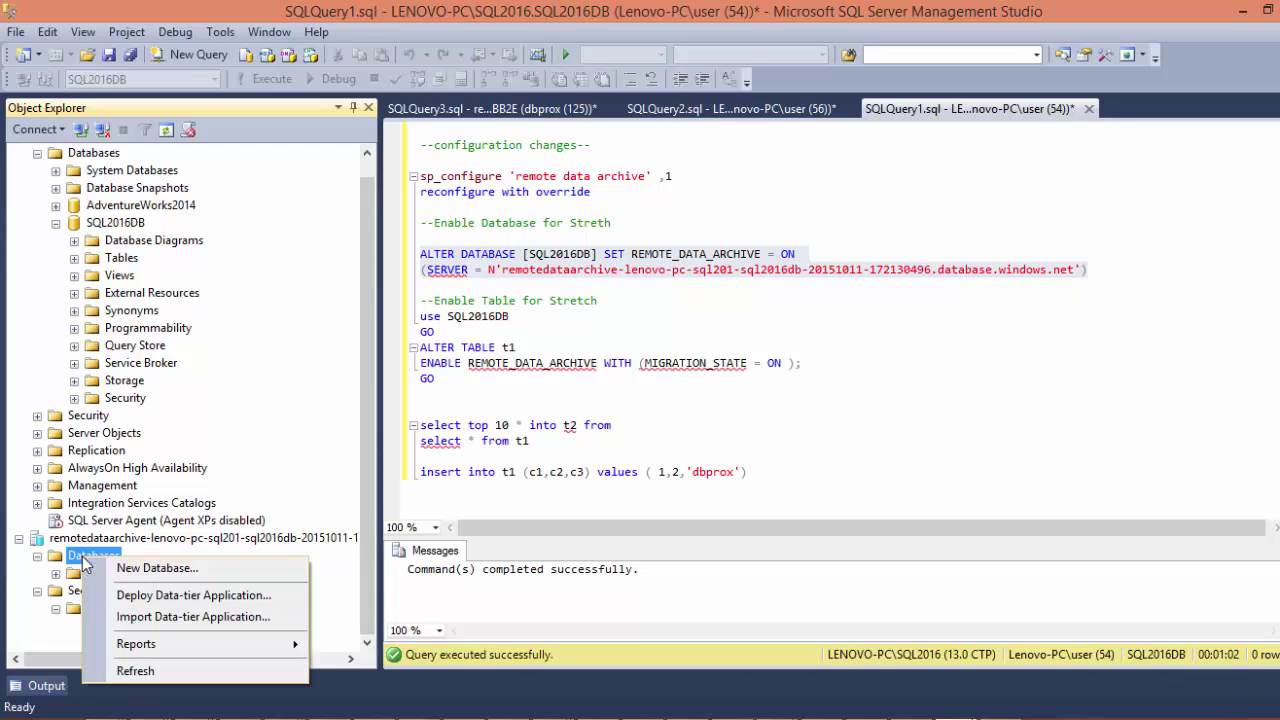
pyautogui.click(135, 671)
pyautogui.click(200, 607)
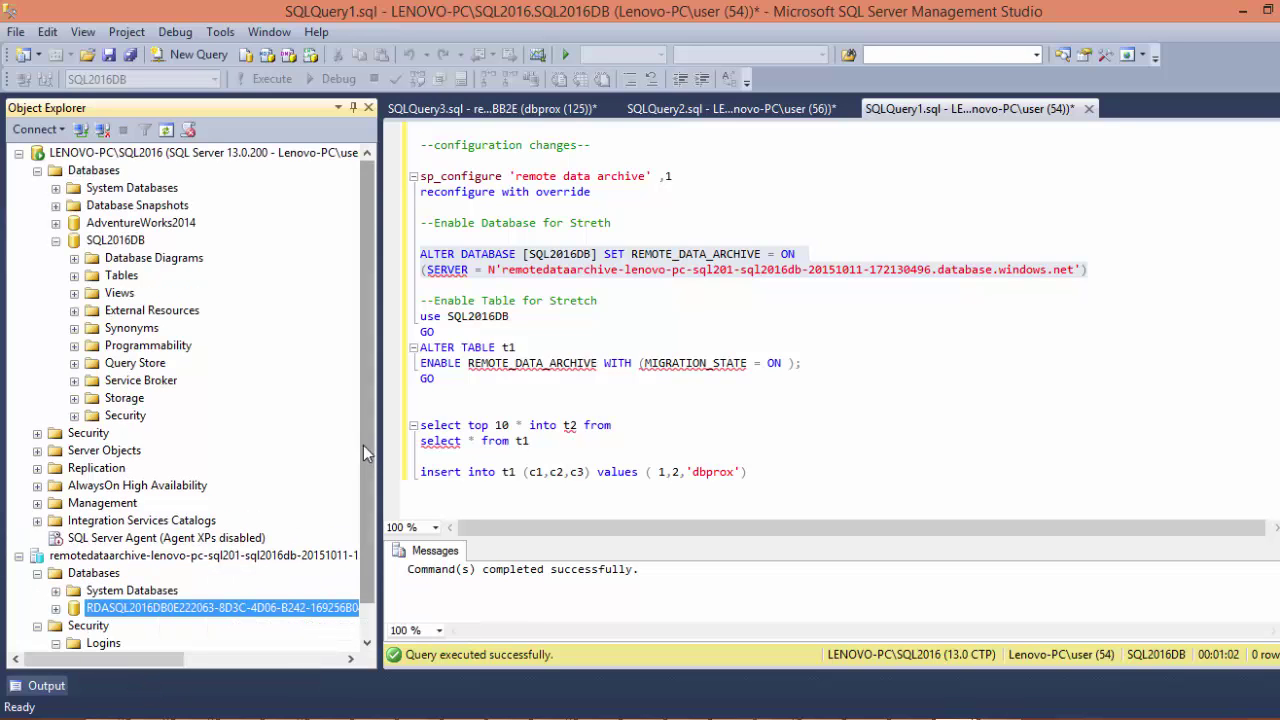
pyautogui.moveTo(381, 419); pyautogui.dragTo(545, 412)
pyautogui.scroll(-1, 527, 400)
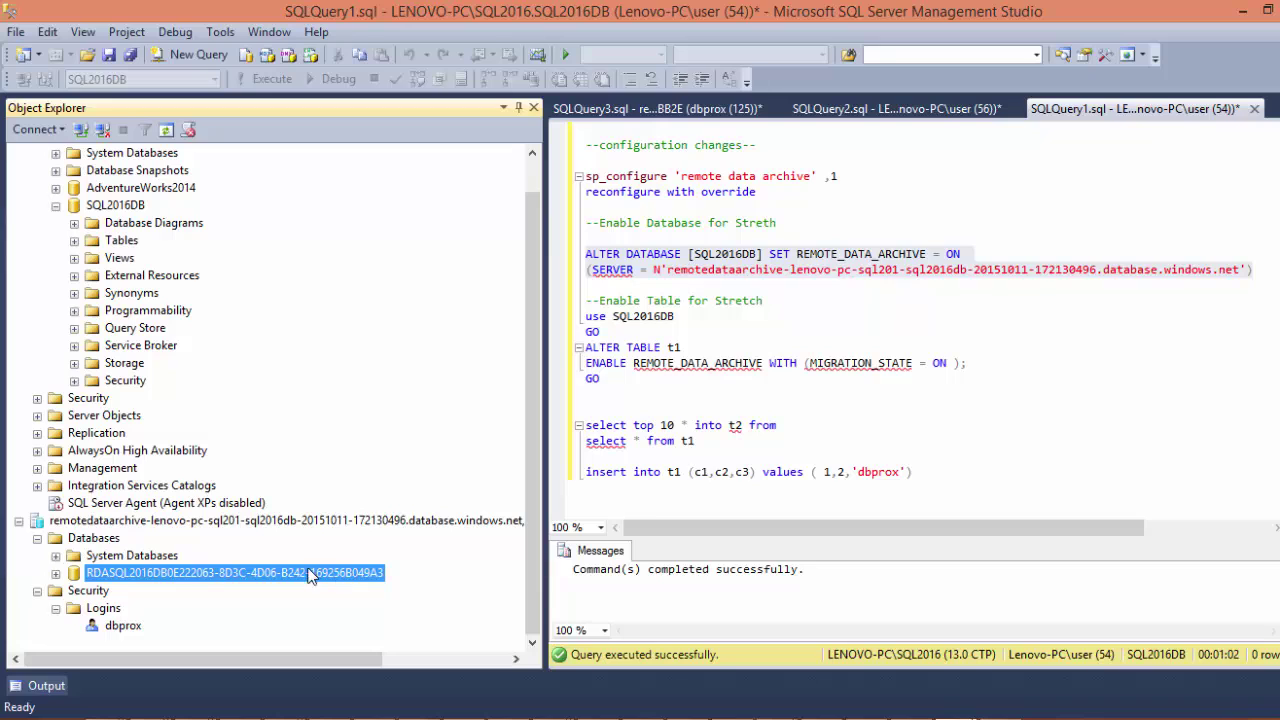
pyautogui.rightClick(203, 578)
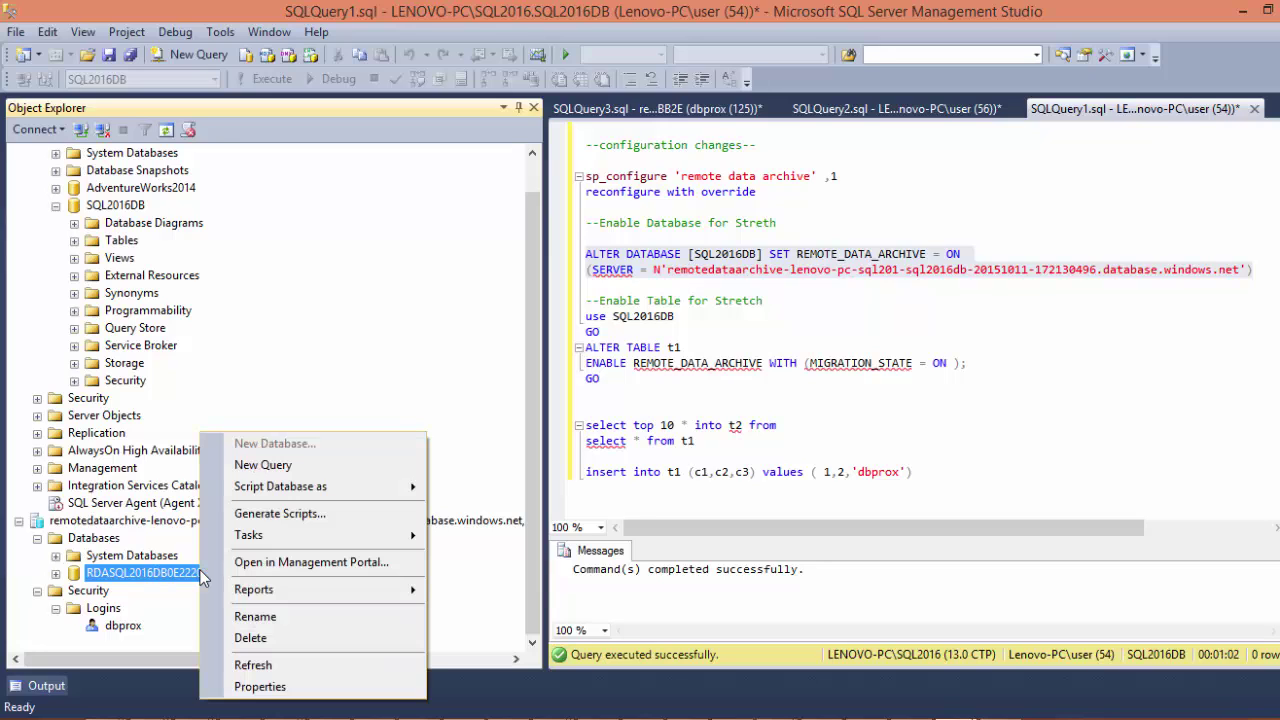
pyautogui.click(603, 406)
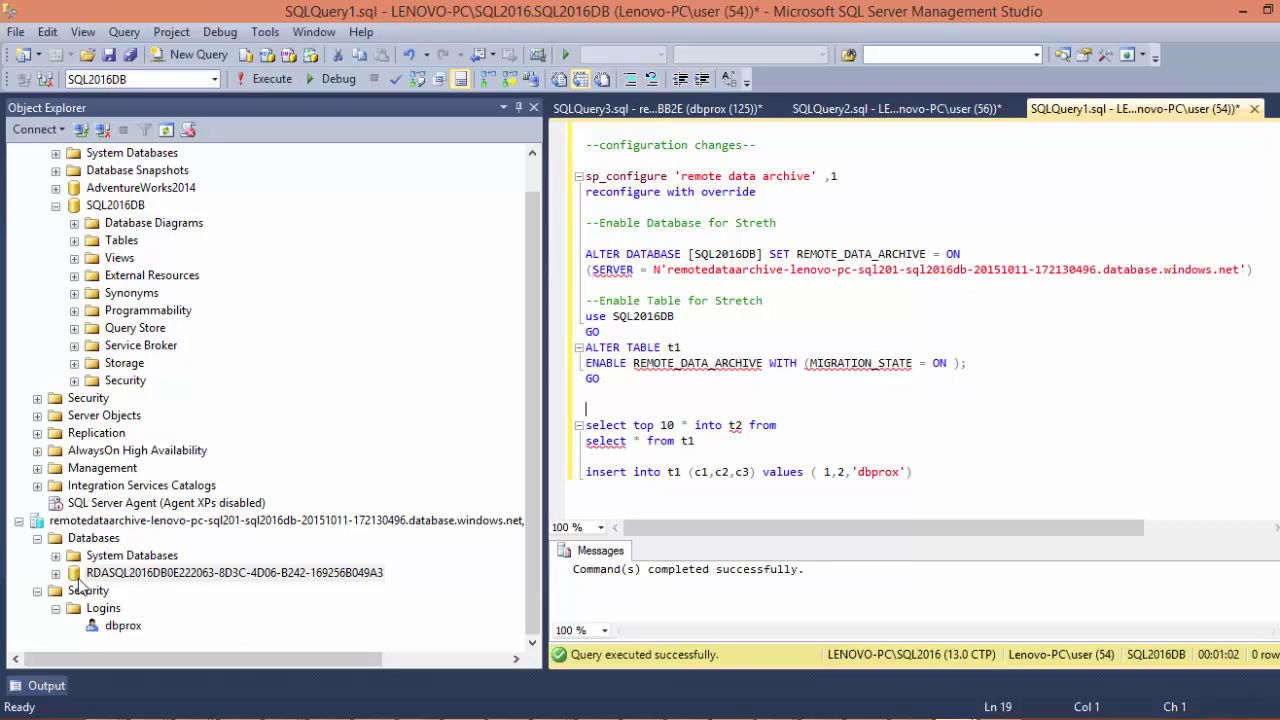
# Narrow the object tree again and review the ALTER TABLE t1 statement, including ENABLE REMOTE_DATA_ARCHIVE and MIGRATION_STATE = ON
pyautogui.moveTo(543, 329); pyautogui.dragTo(362, 300)
pyautogui.click(754, 318)
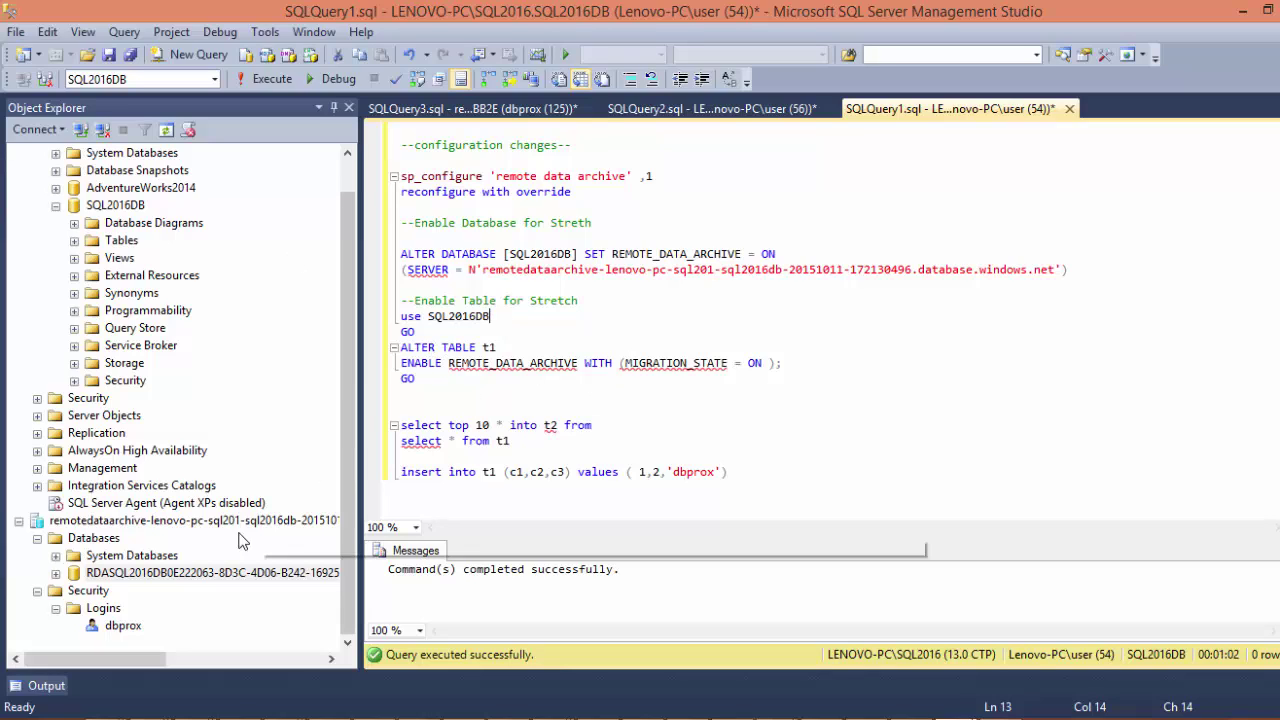
pyautogui.click(436, 381)
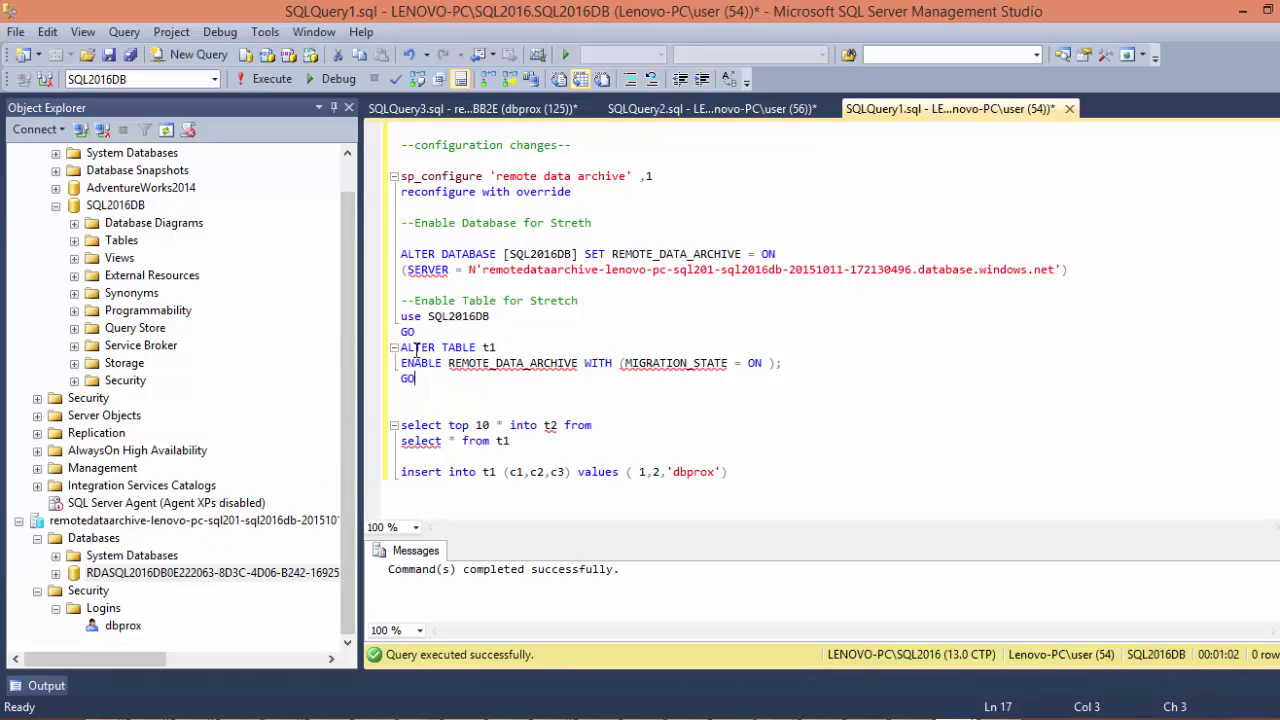
pyautogui.click(484, 391)
pyautogui.moveTo(402, 363); pyautogui.dragTo(804, 372)
pyautogui.click(680, 365)
pyautogui.click(804, 372)
pyautogui.click(749, 363)
pyautogui.click(610, 386)
# Execute only the block from use SQL2016DB through the ALTER TABLE t1 statement's GO, and refresh the Azure server's Databases folder
pyautogui.moveTo(447, 381); pyautogui.dragTo(396, 319)
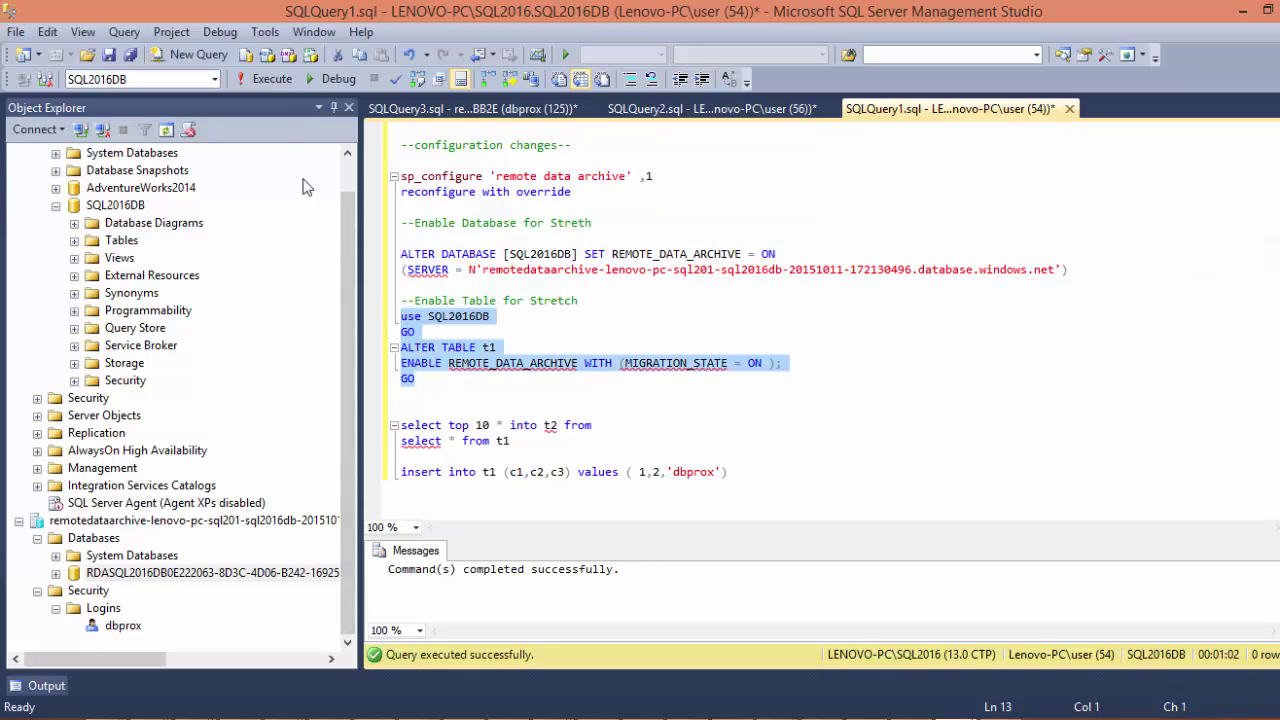
pyautogui.click(265, 79)
pyautogui.rightClick(111, 538)
pyautogui.click(183, 655)
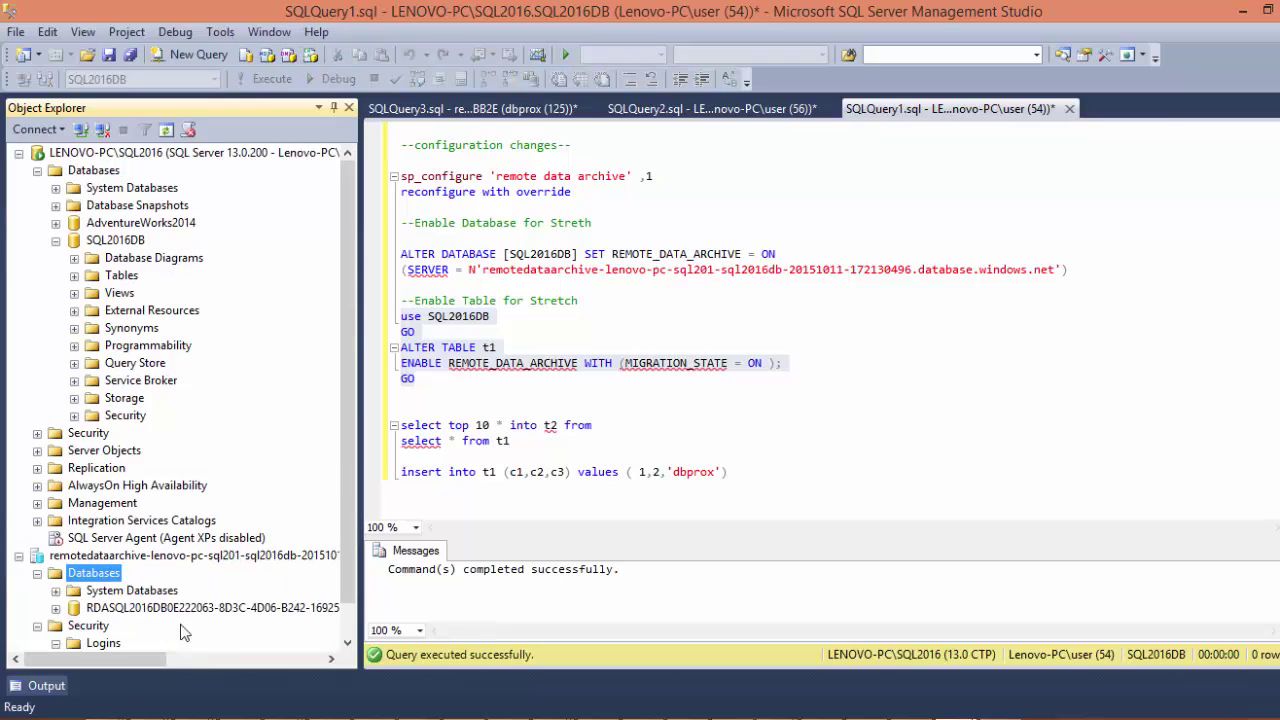
# Expand the Azure RDASQL2016DB database's Tables folder, refresh it until the dbo_t1 table is listed, and select that table
pyautogui.click(56, 620)
pyautogui.click(74, 468)
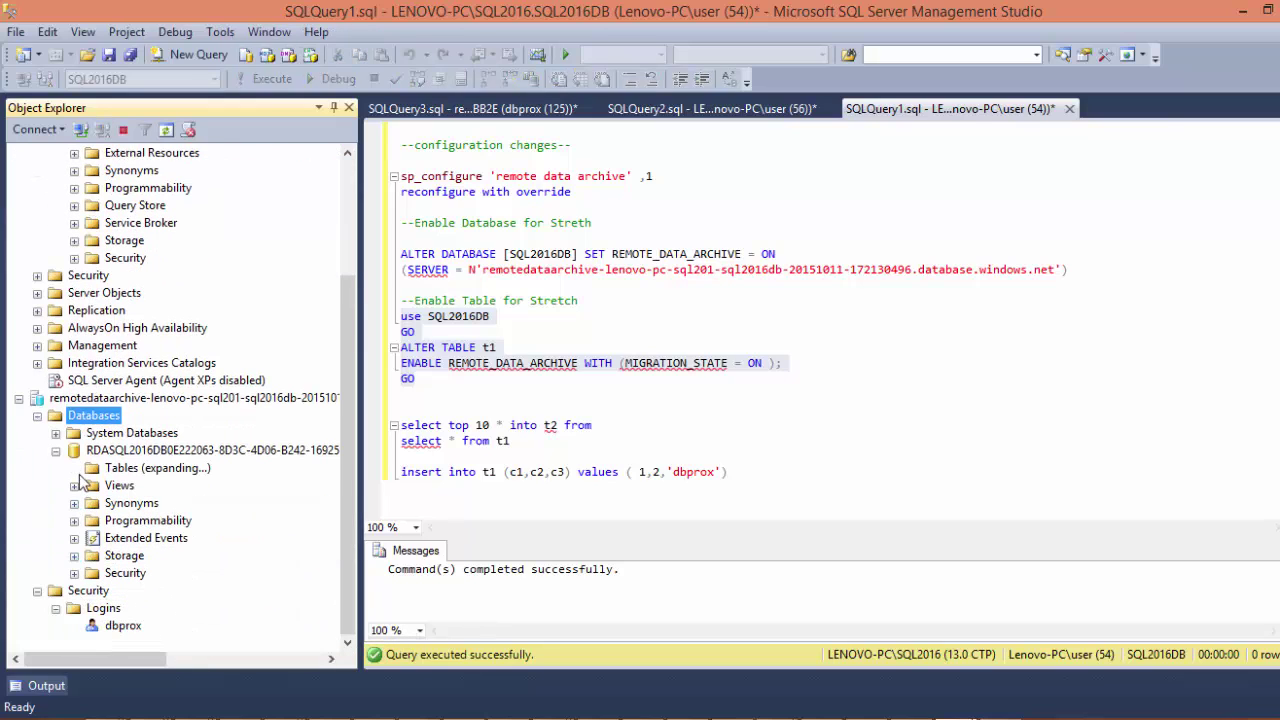
pyautogui.rightClick(106, 470)
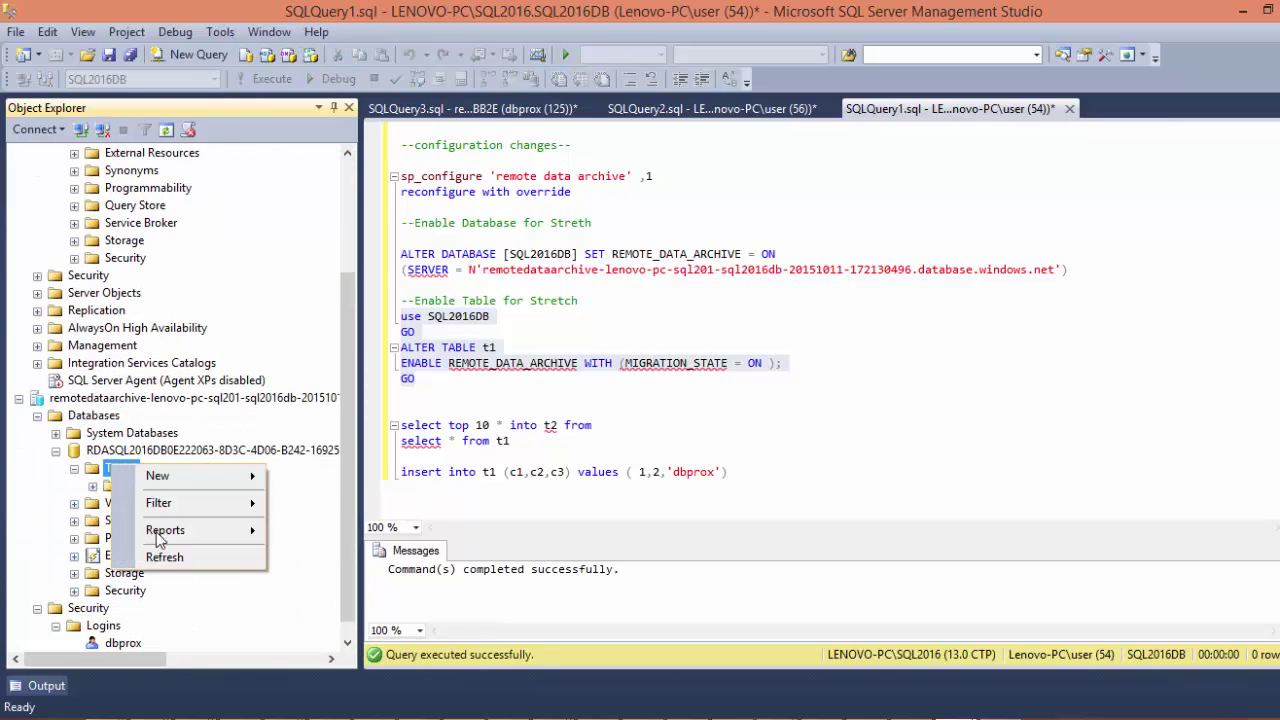
pyautogui.click(152, 555)
pyautogui.rightClick(132, 466)
pyautogui.click(175, 553)
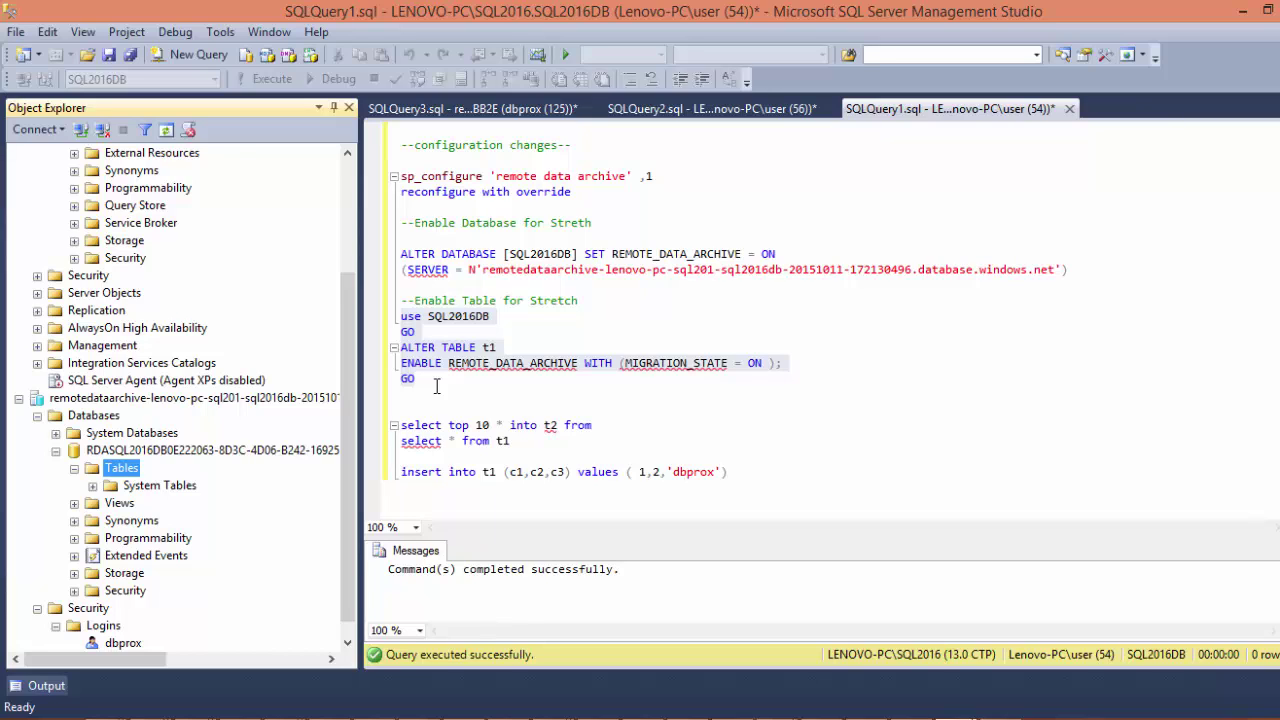
pyautogui.rightClick(112, 464)
pyautogui.click(186, 563)
pyautogui.rightClick(128, 468)
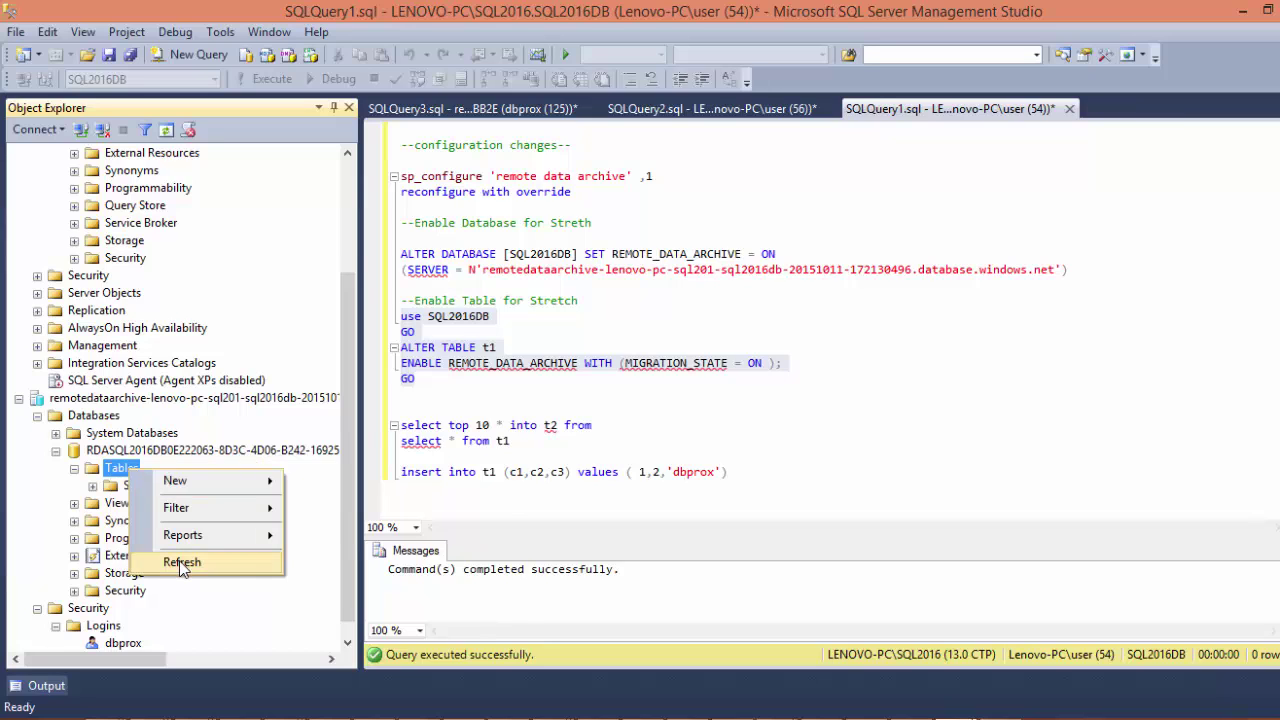
pyautogui.click(178, 562)
pyautogui.click(189, 505)
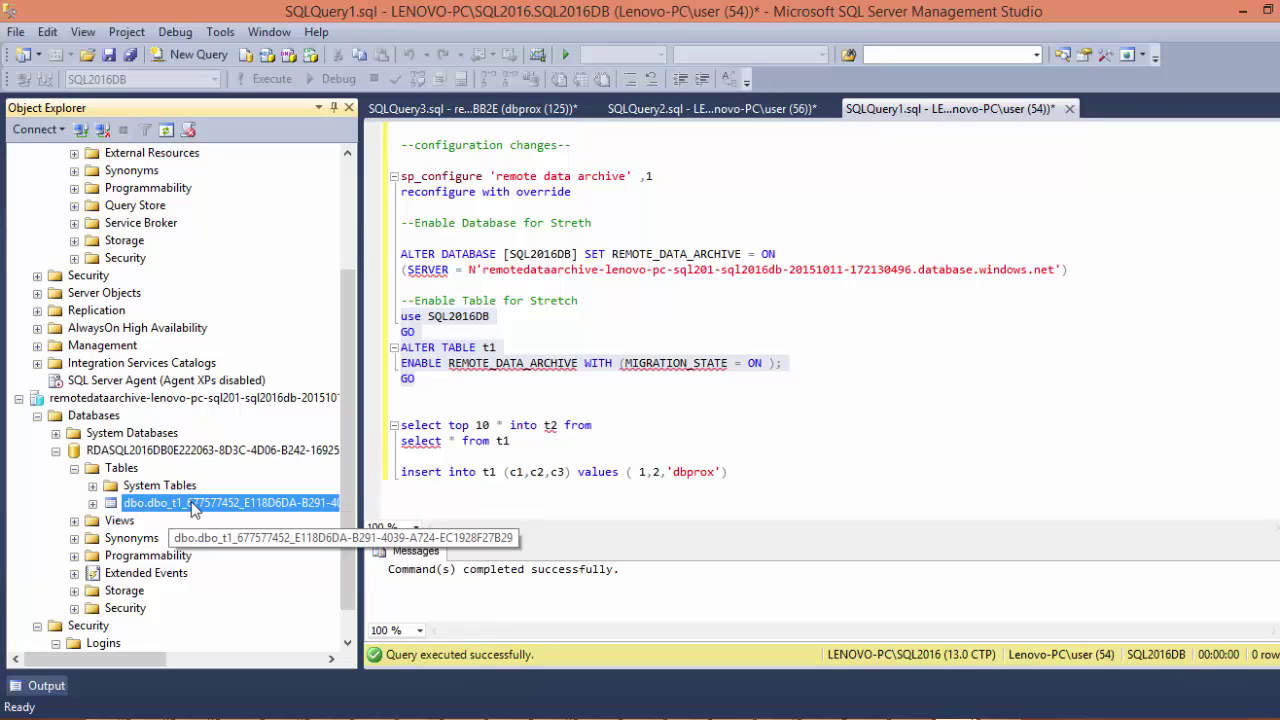
# Change the c1 value in the insert into t1 statement to 12 and select the whole statement
pyautogui.click(663, 395)
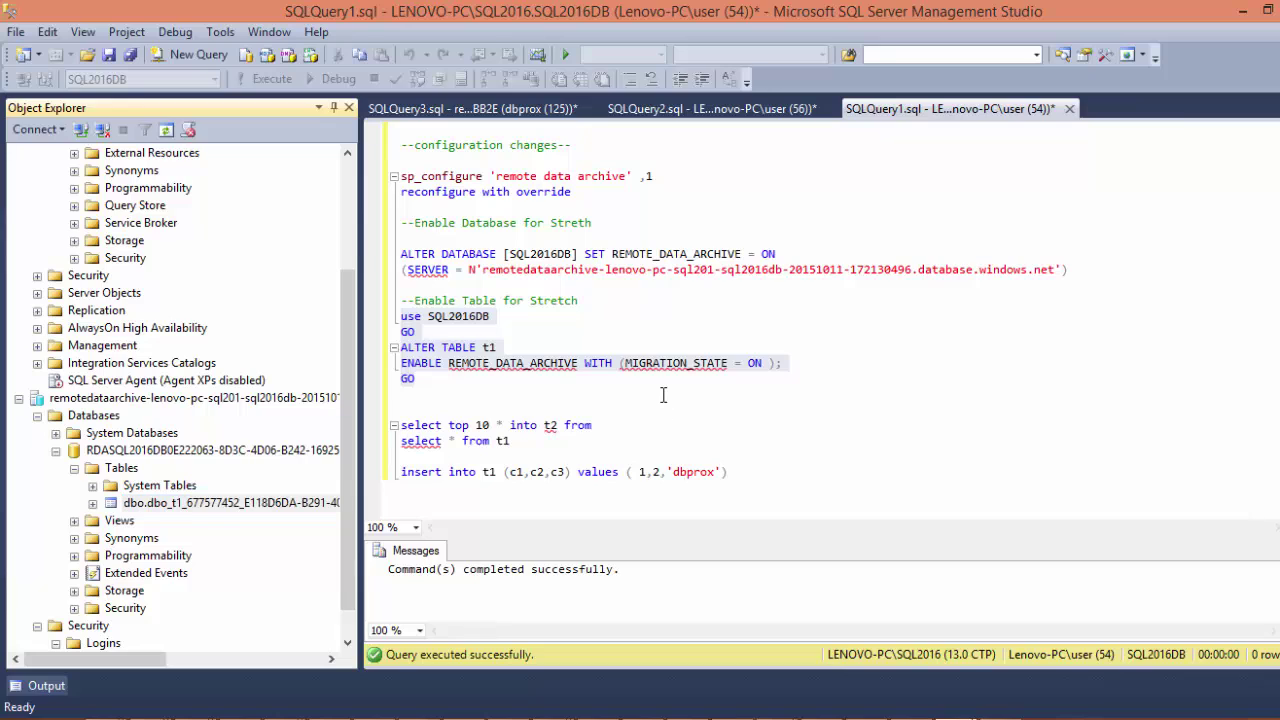
pyautogui.click(743, 471)
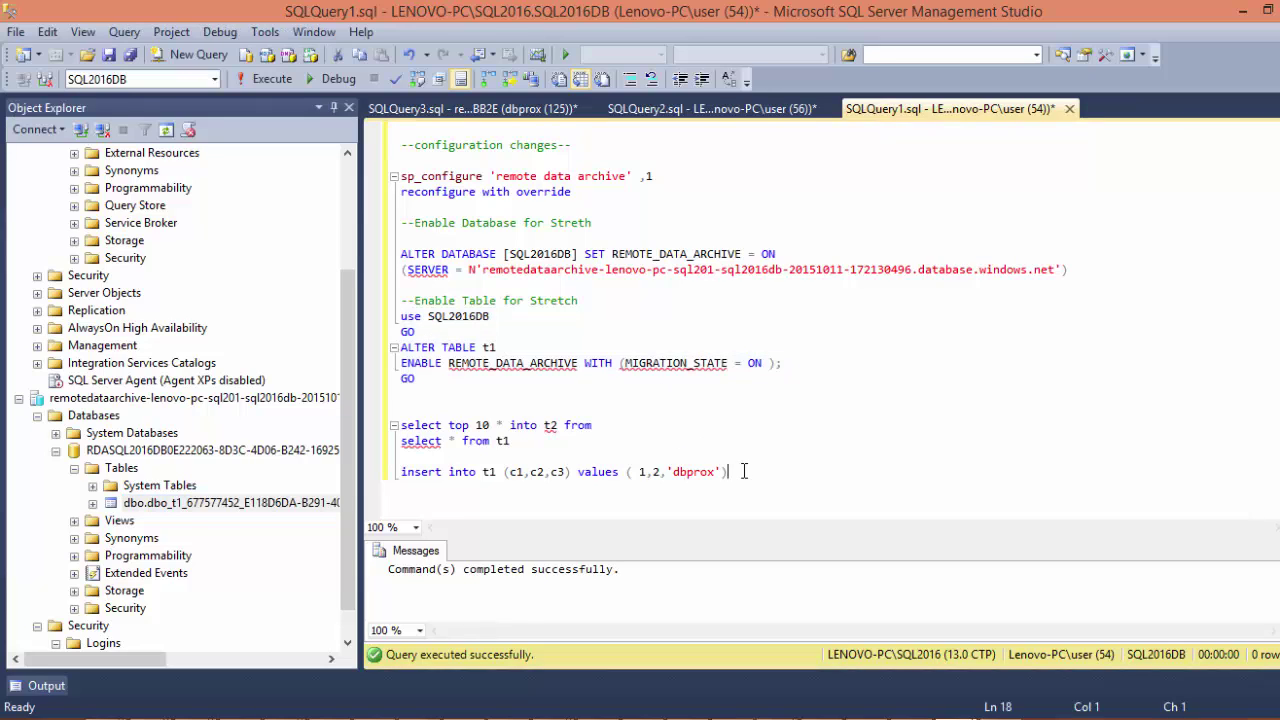
pyautogui.click(646, 473)
pyautogui.write('2')
pyautogui.moveTo(738, 473); pyautogui.dragTo(398, 474)
# Switch to SQLQuery3.sql and execute its existing SELECT query on the Azure server
pyautogui.click(495, 108)
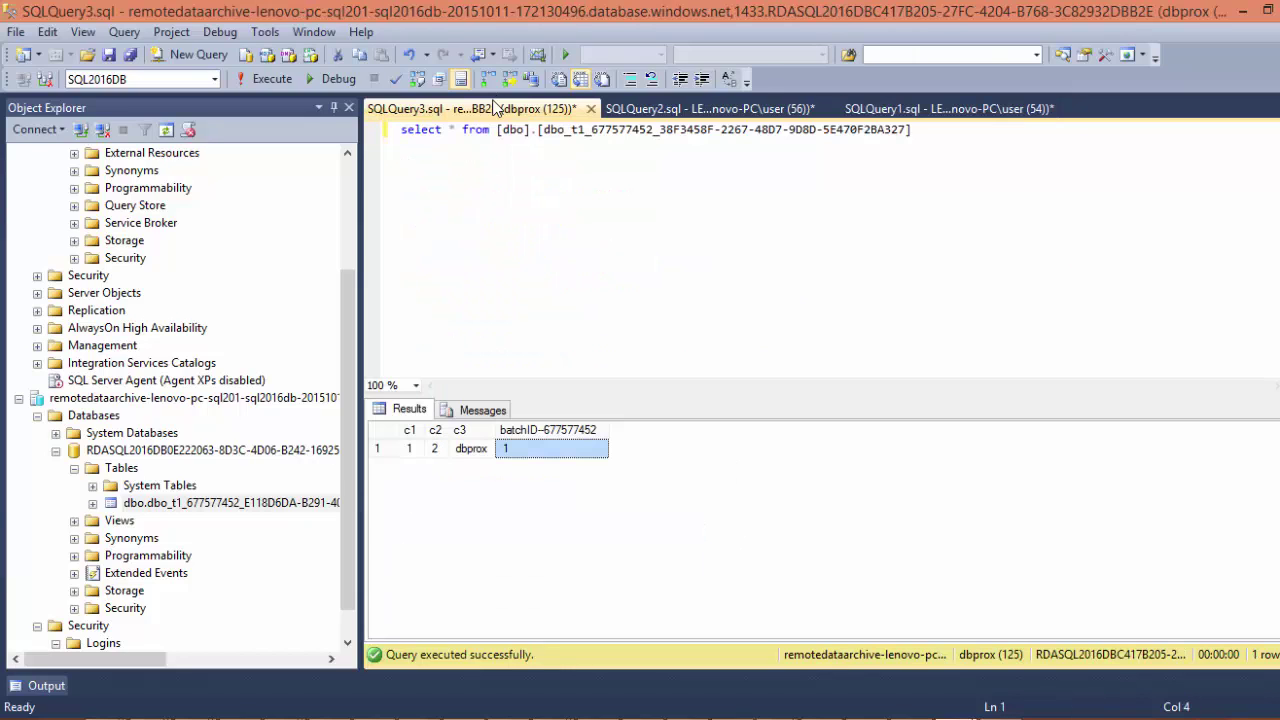
pyautogui.click(268, 79)
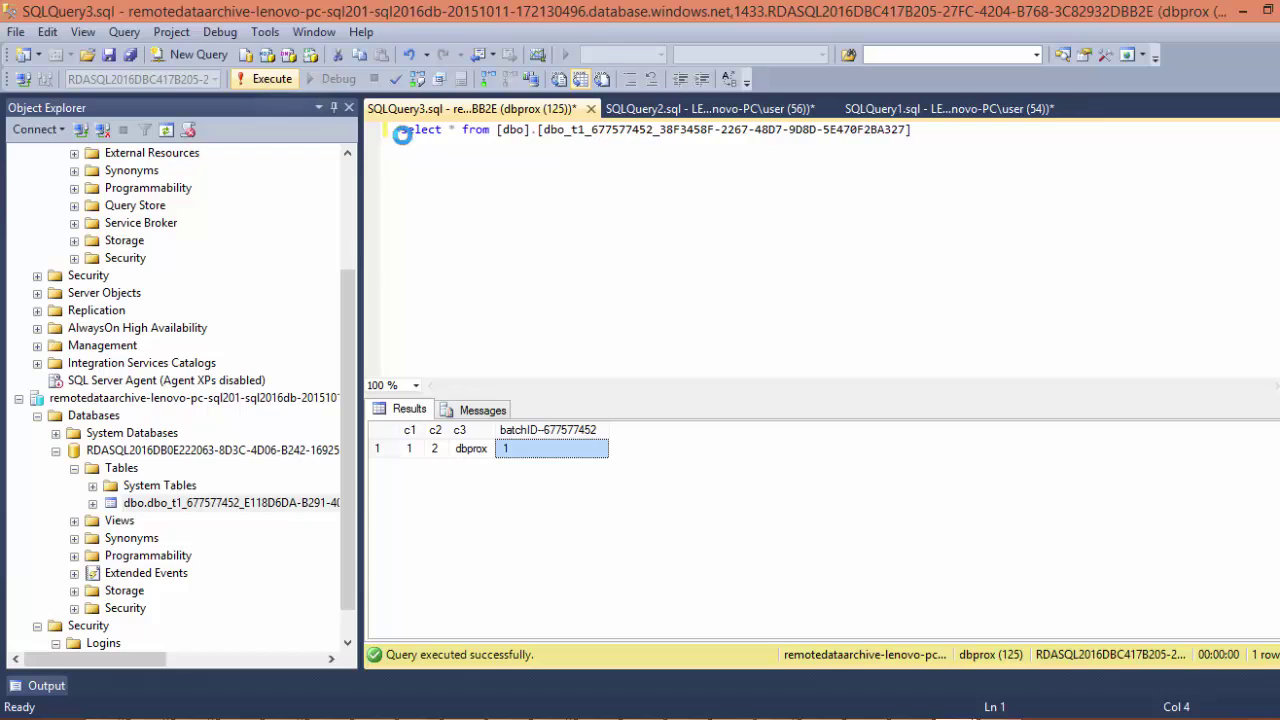
pyautogui.click(605, 177)
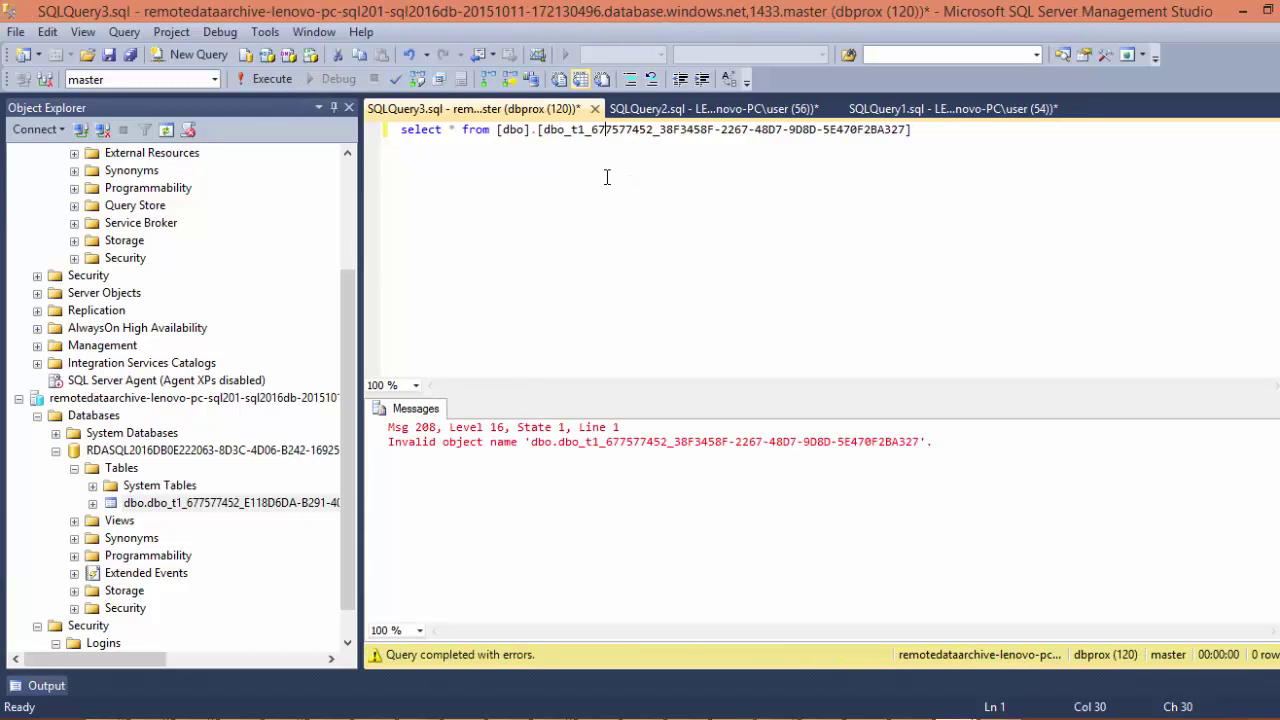
# Replace the table in the SQLQuery3.sql SELECT with the Azure table dbo_t1_677577452_E118D6DA-B291-4039-A724-EC1928F27B29 and execute the query
pyautogui.moveTo(497, 130); pyautogui.dragTo(998, 125)
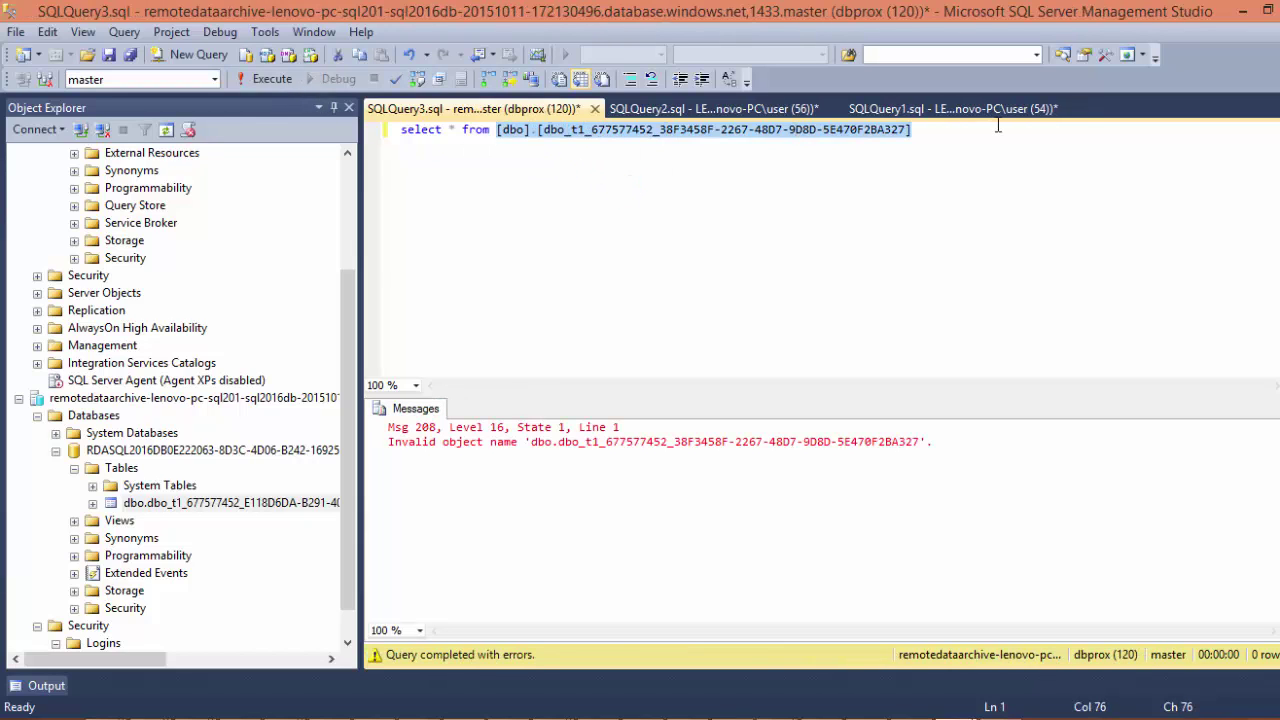
pyautogui.press('Delete')
pyautogui.click(251, 511)
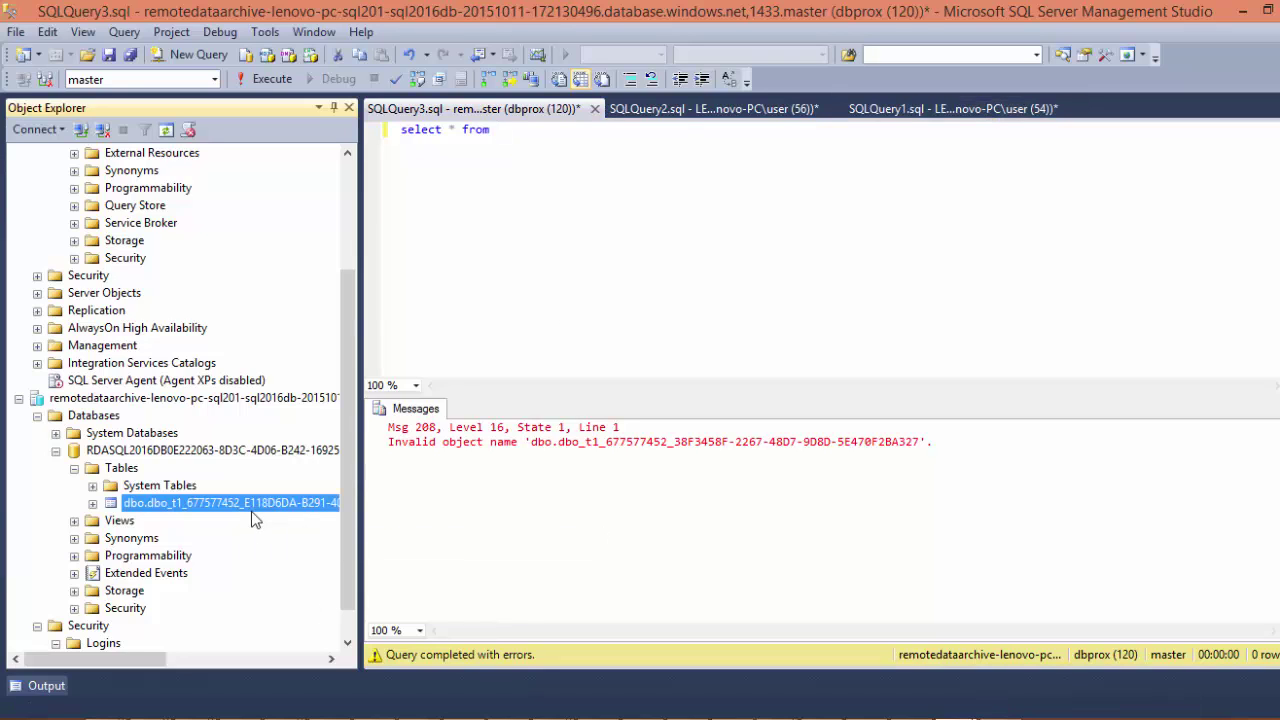
pyautogui.moveTo(251, 511); pyautogui.dragTo(790, 230)
pyautogui.click(240, 82)
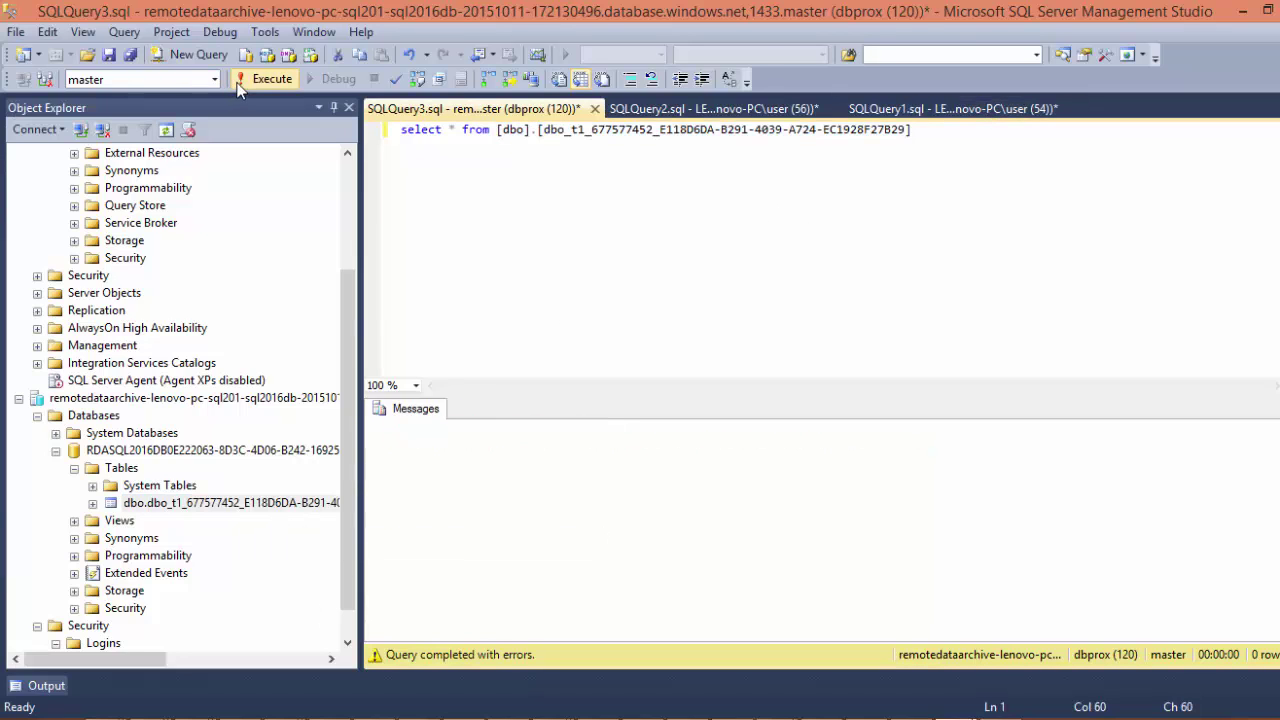
# Set the query's database to RDASQL2016DB0E222063-8D3C-4D06-B242-169256B049A3 and execute the SELECT again
pyautogui.click(530, 150)
pyautogui.click(213, 79)
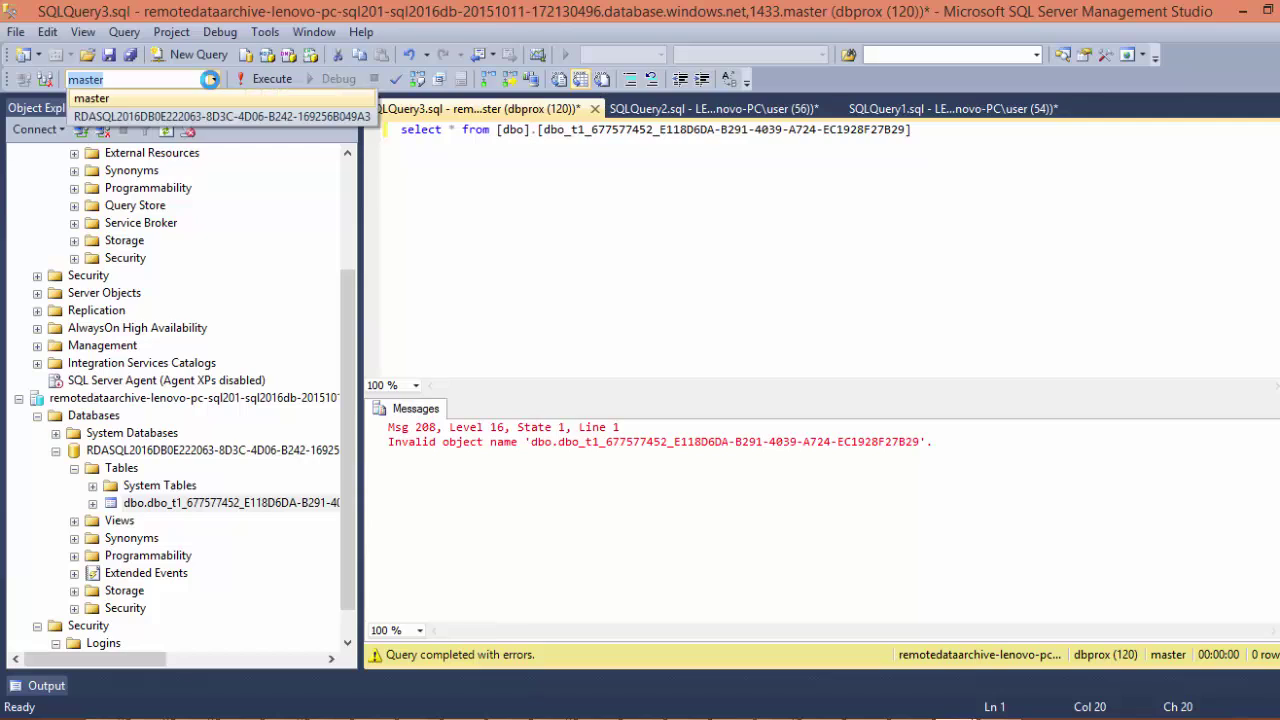
pyautogui.click(104, 113)
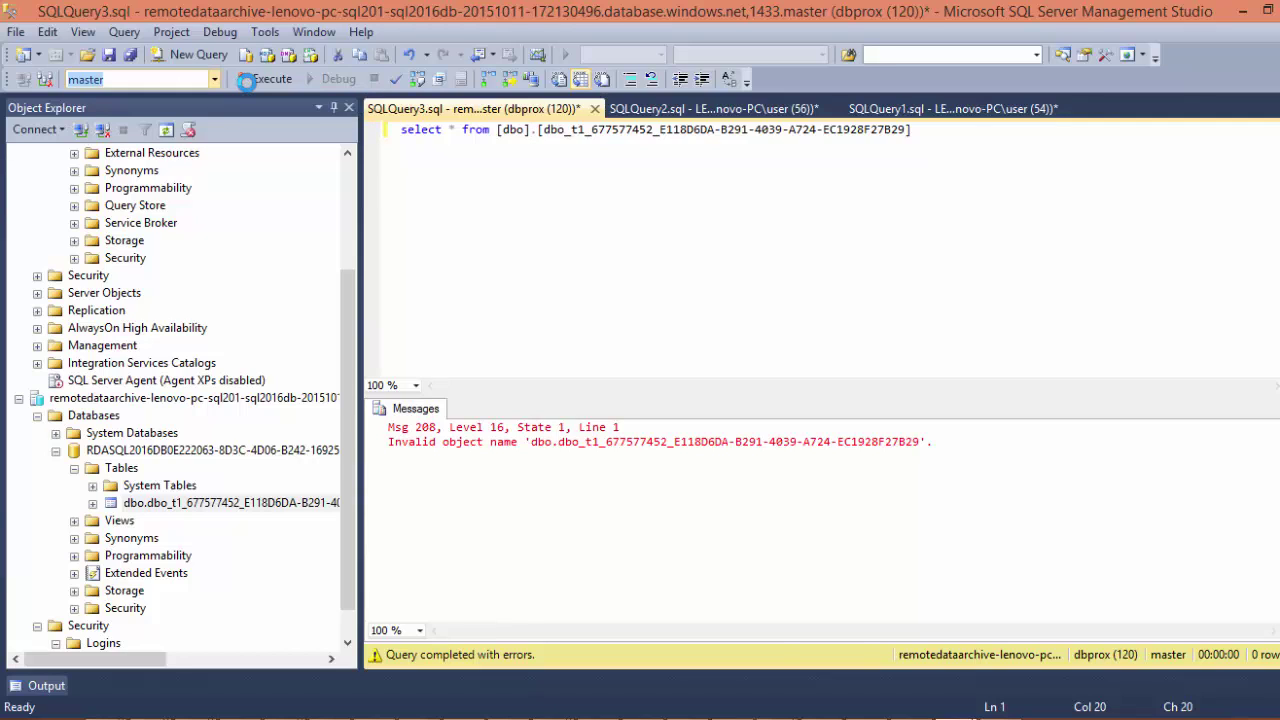
pyautogui.click(247, 83)
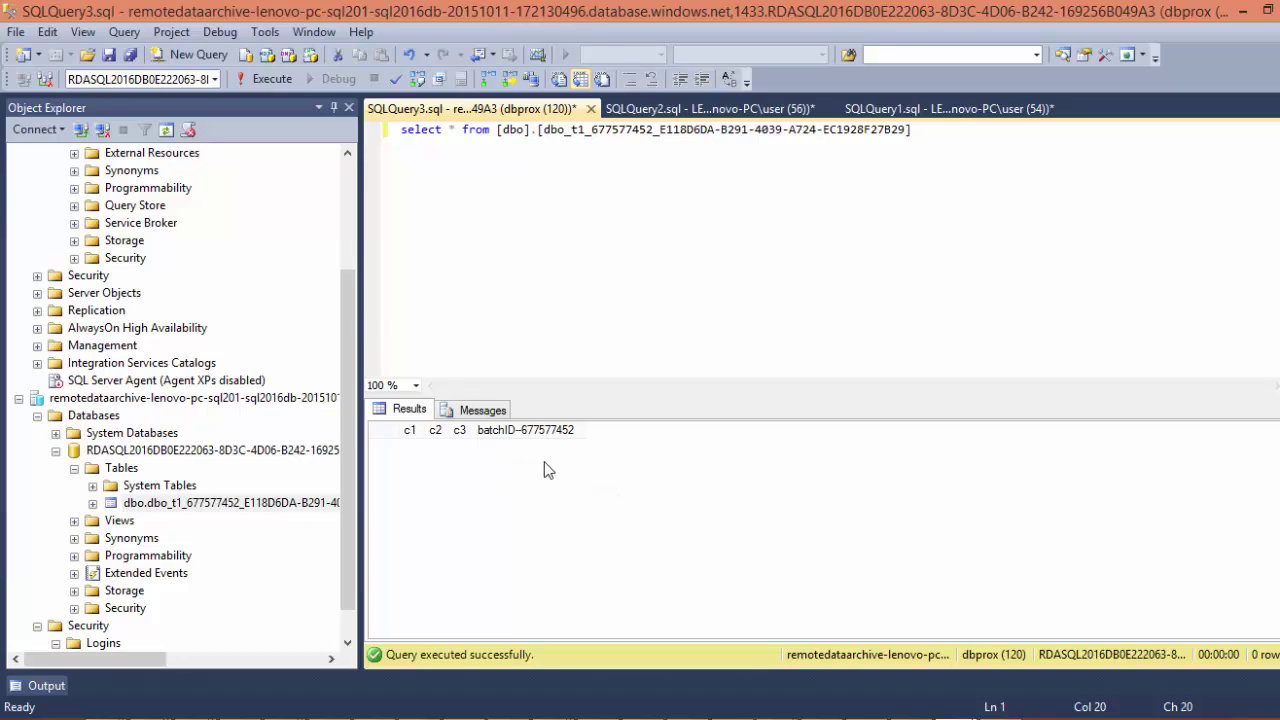
# Return to SQLQuery1.sql and execute only the insert into t1 statement with the values 12, 2 and 'dbprox'
pyautogui.click(700, 112)
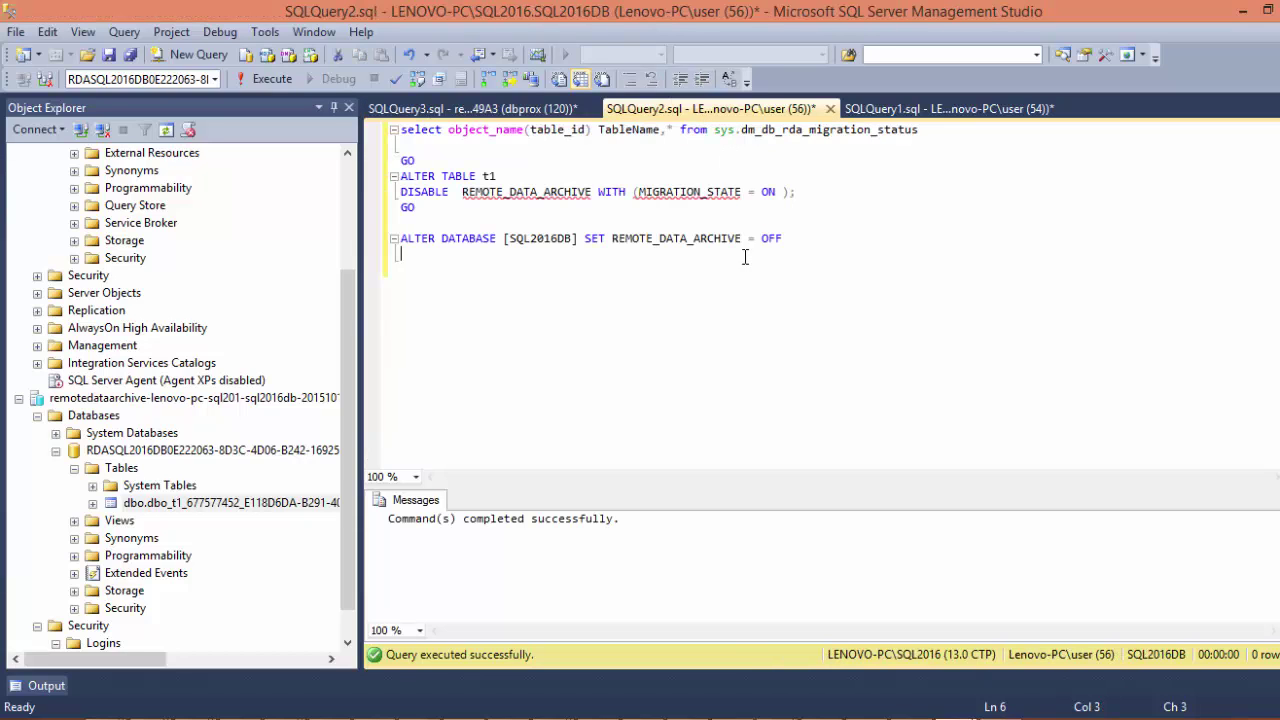
pyautogui.click(878, 110)
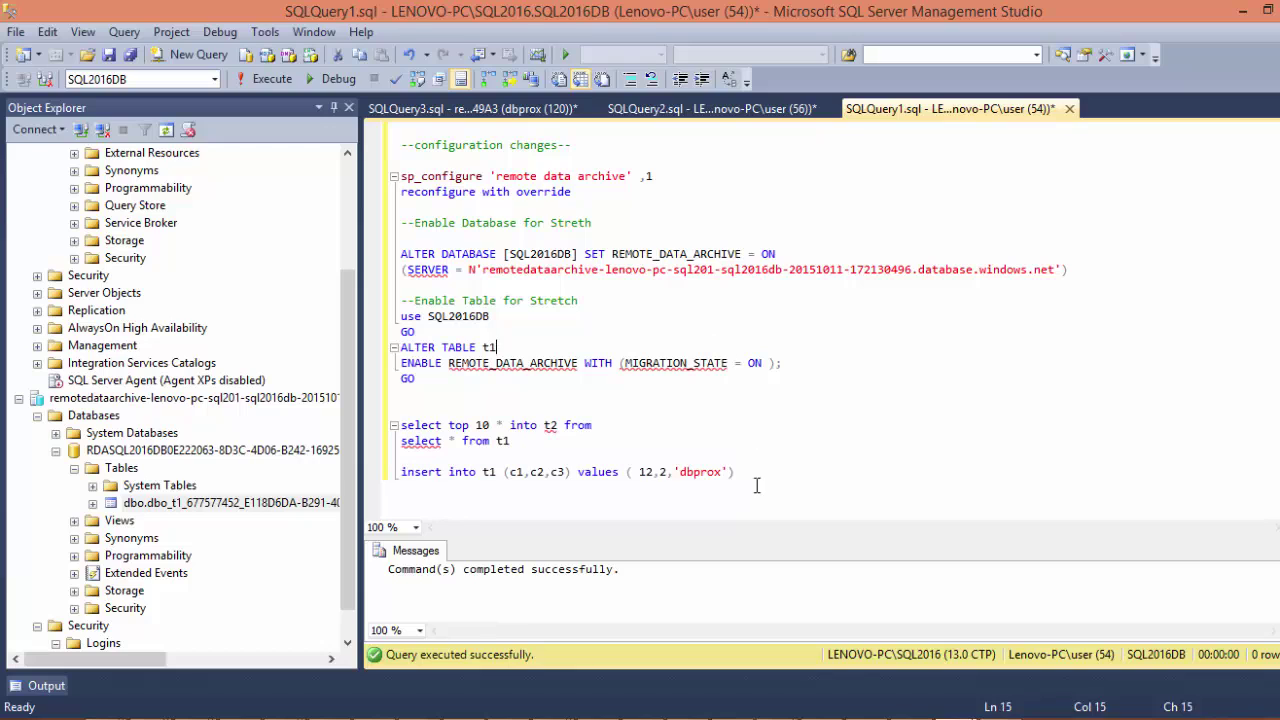
pyautogui.moveTo(757, 486); pyautogui.dragTo(401, 456)
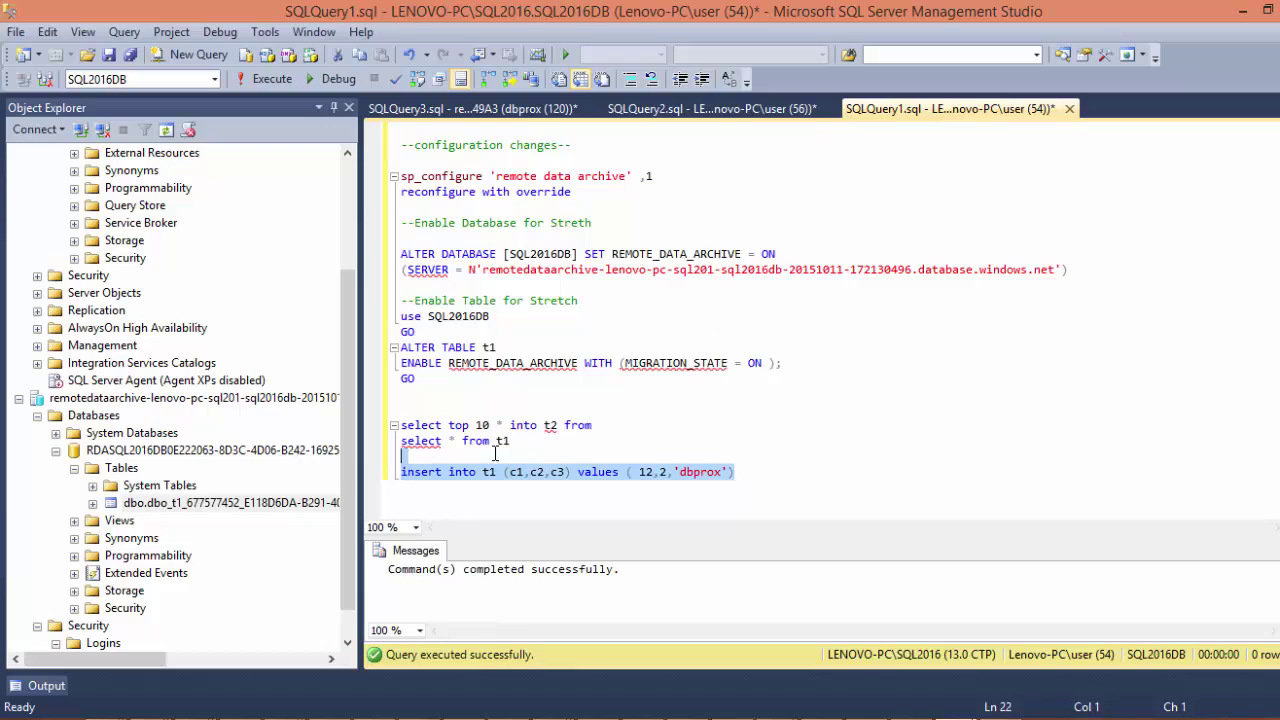
pyautogui.click(270, 80)
# Run the Azure table's SELECT query in SQLQuery3.sql repeatedly until the inserted row has migrated
pyautogui.click(470, 108)
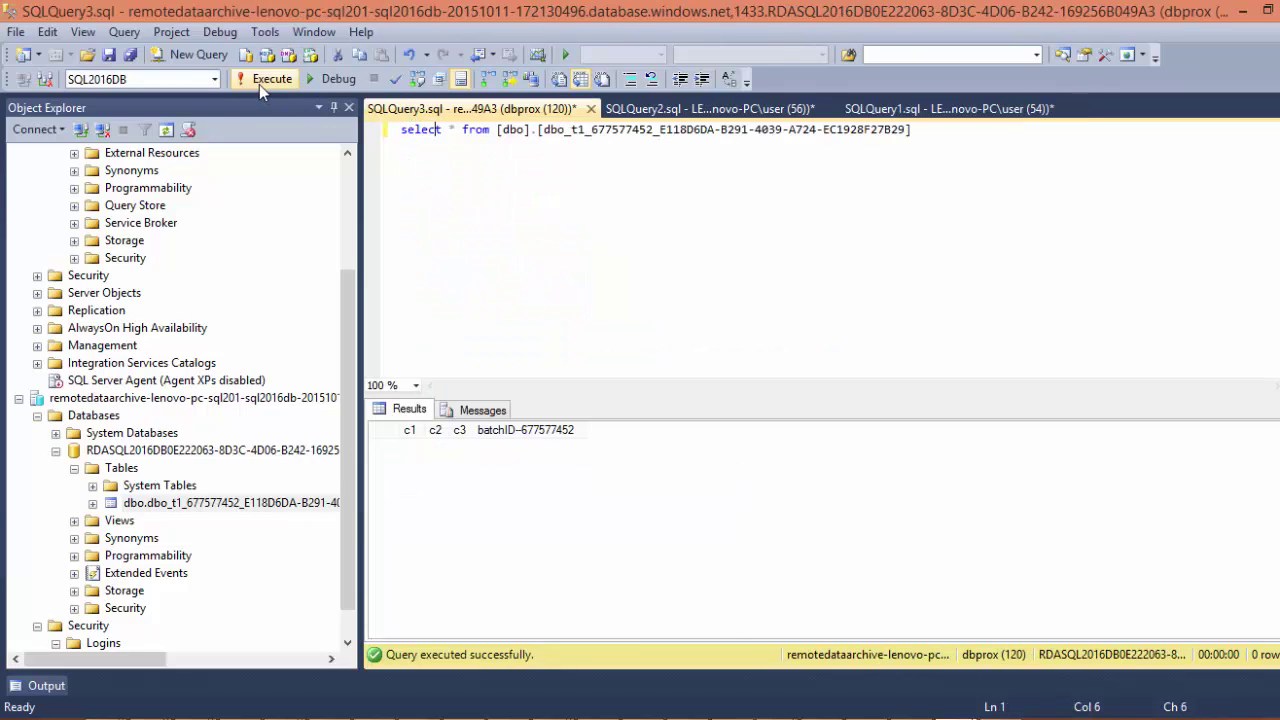
pyautogui.click(259, 84)
pyautogui.click(259, 84)
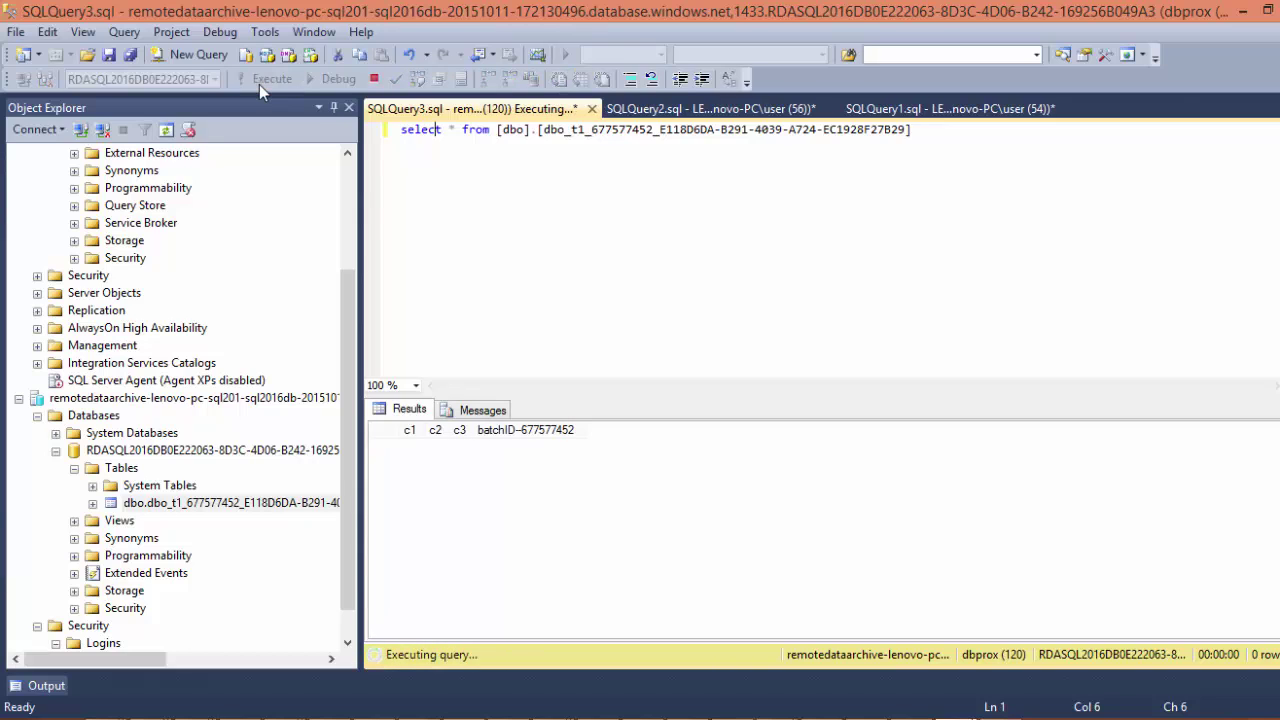
pyautogui.click(259, 84)
pyautogui.click(259, 84)
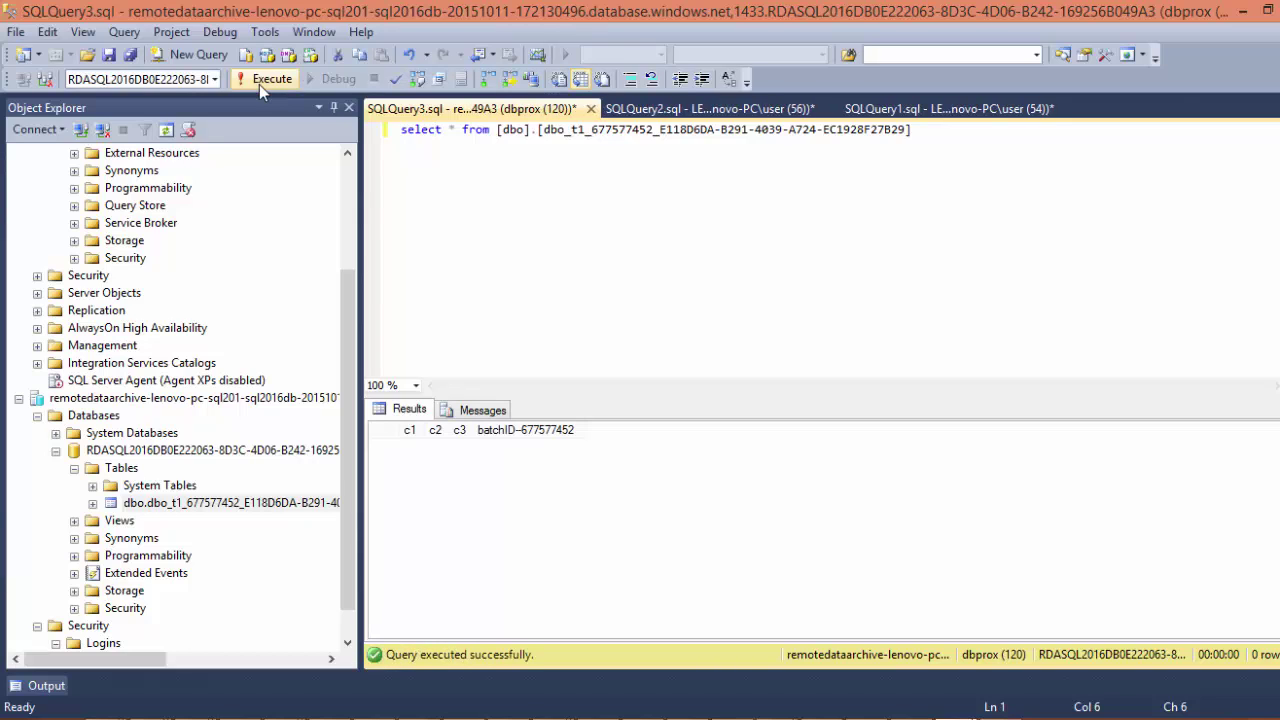
pyautogui.click(259, 84)
pyautogui.click(259, 84)
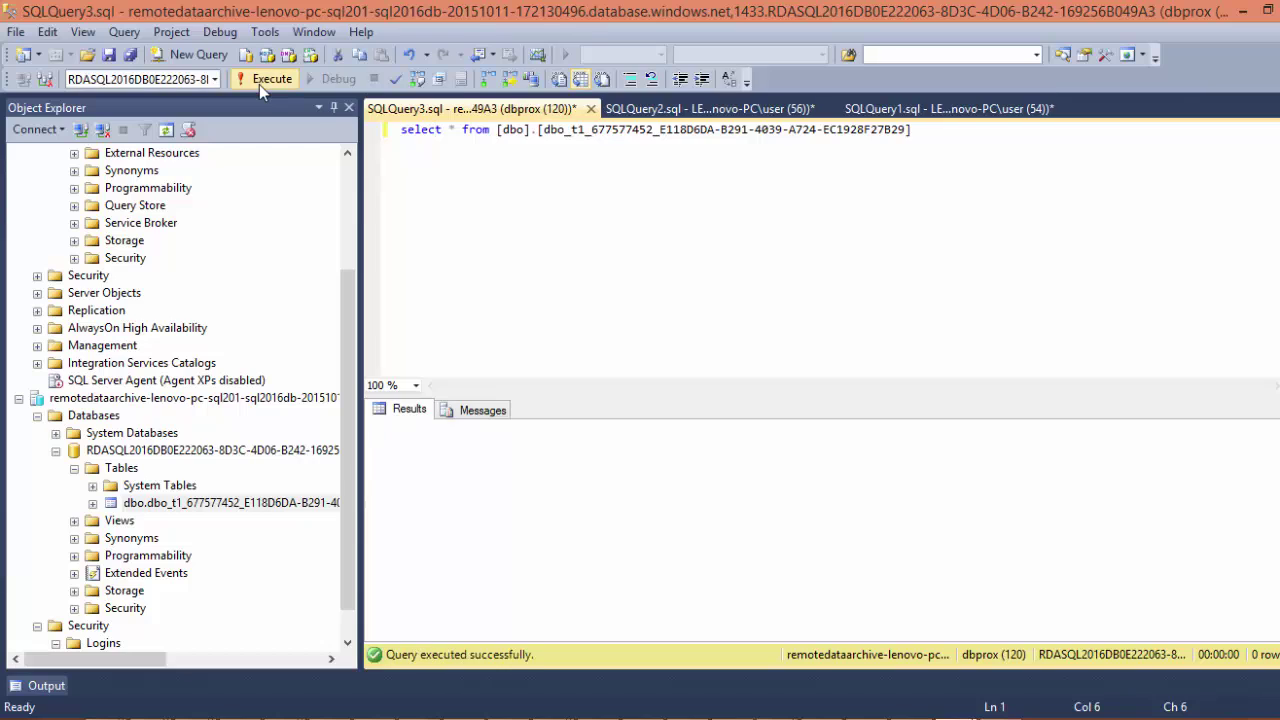
pyautogui.click(259, 84)
pyautogui.click(259, 84)
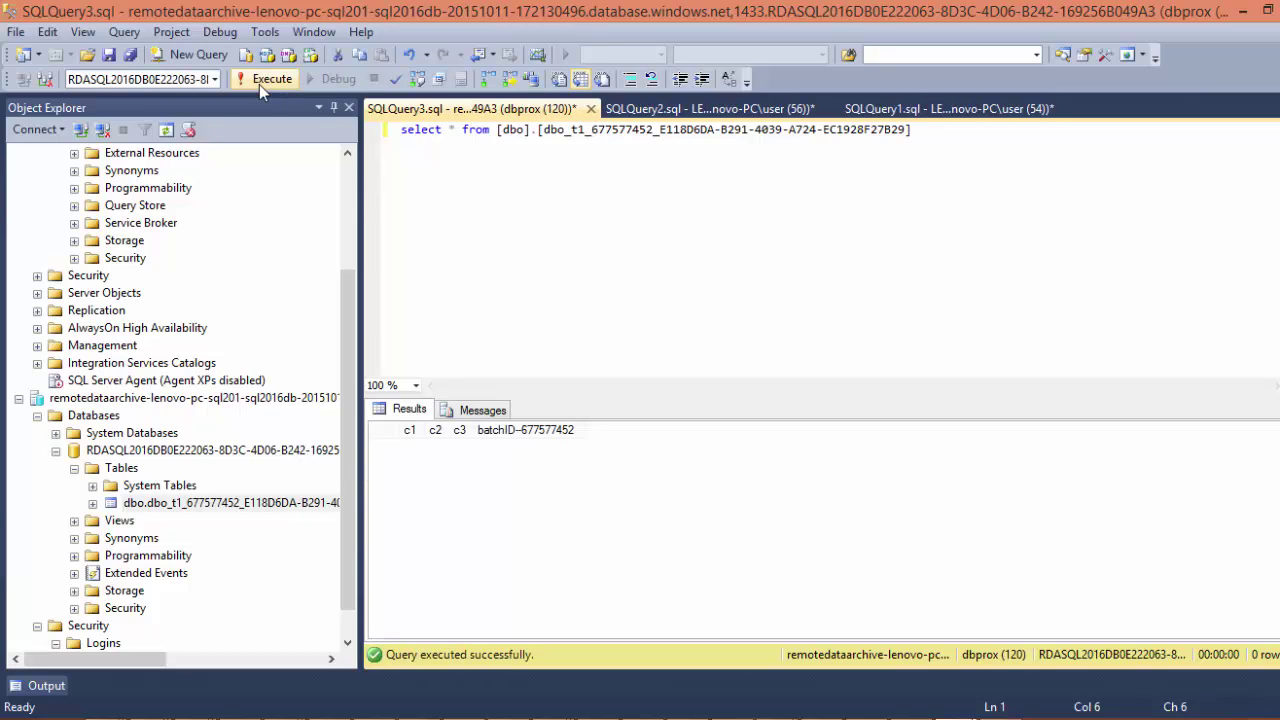
pyautogui.click(259, 84)
pyautogui.click(259, 84)
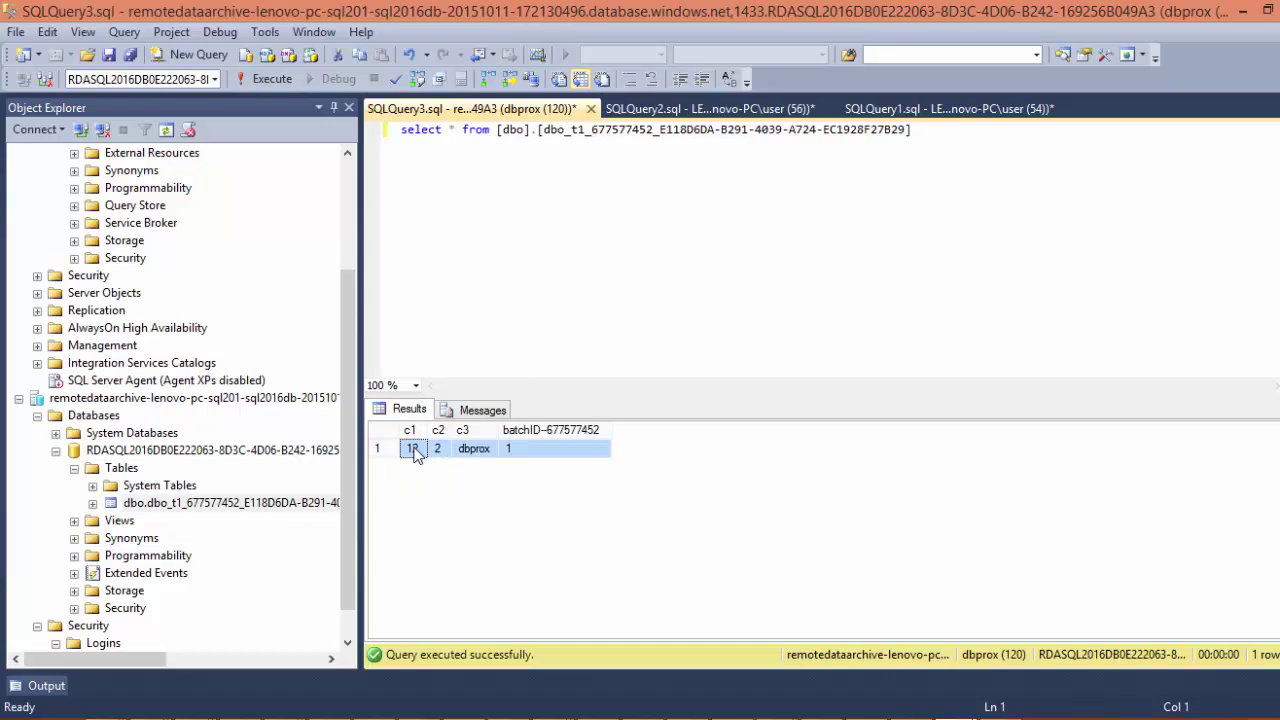
# Examine the triggers of table dbo.t1 in the local SQL2016DB database and inspect the commands available for its RemoteDataArchive trigger
pyautogui.click(745, 111)
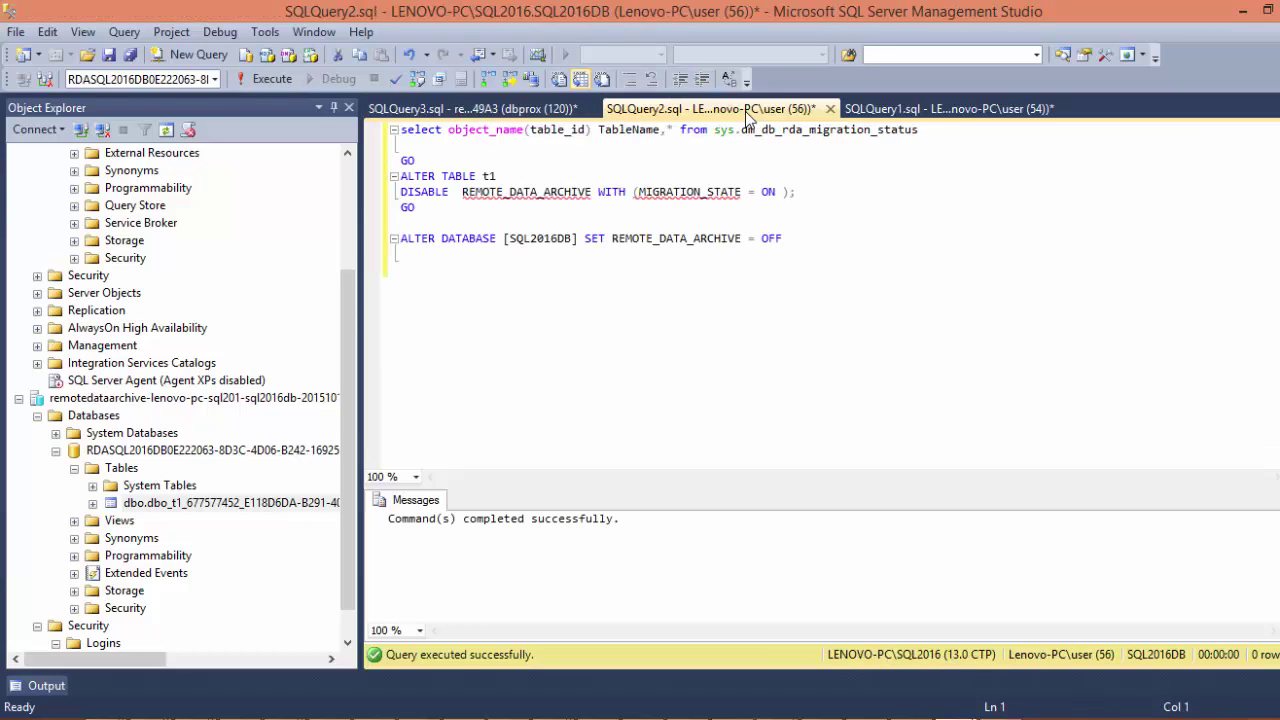
pyautogui.click(925, 112)
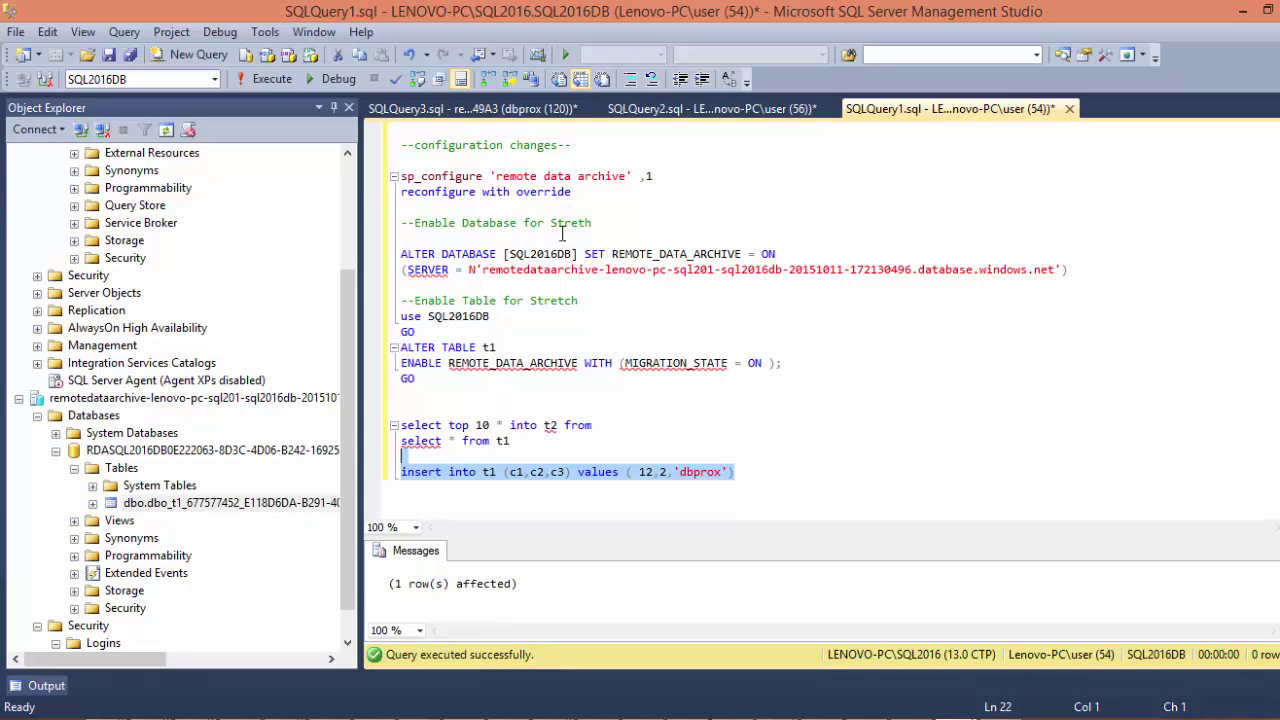
pyautogui.click(348, 178)
pyautogui.click(348, 178)
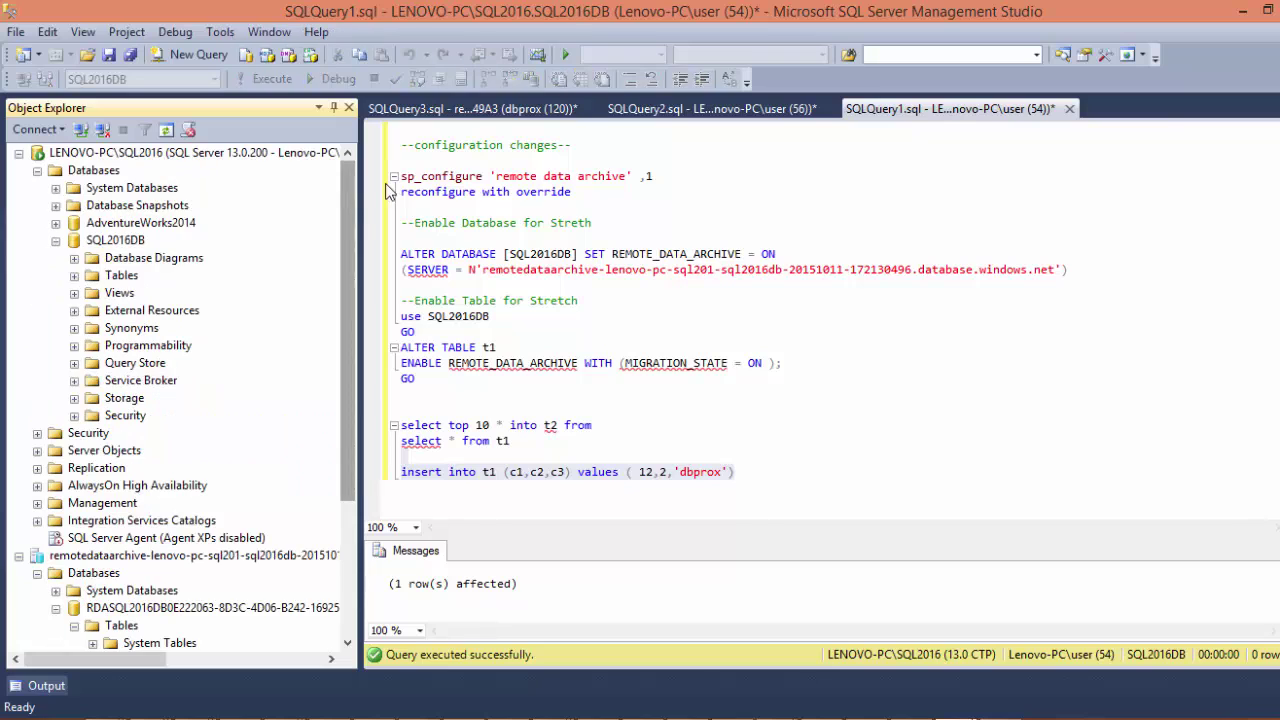
pyautogui.click(74, 276)
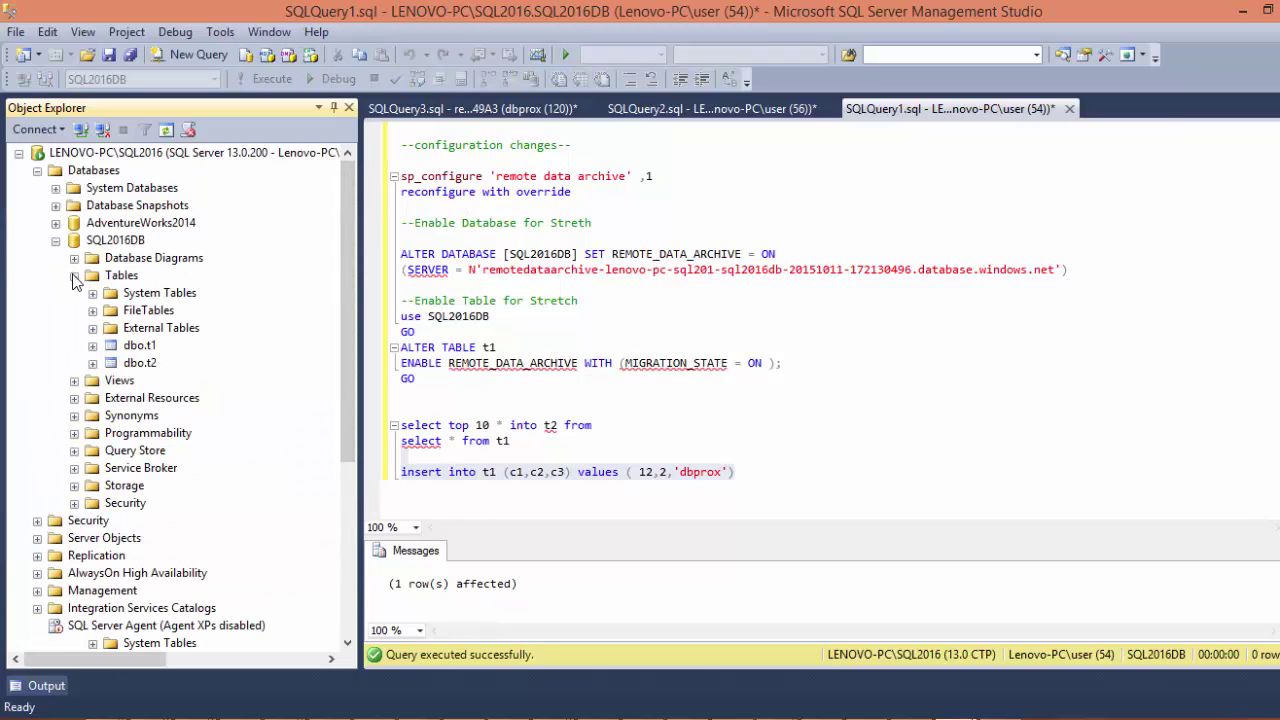
pyautogui.click(93, 346)
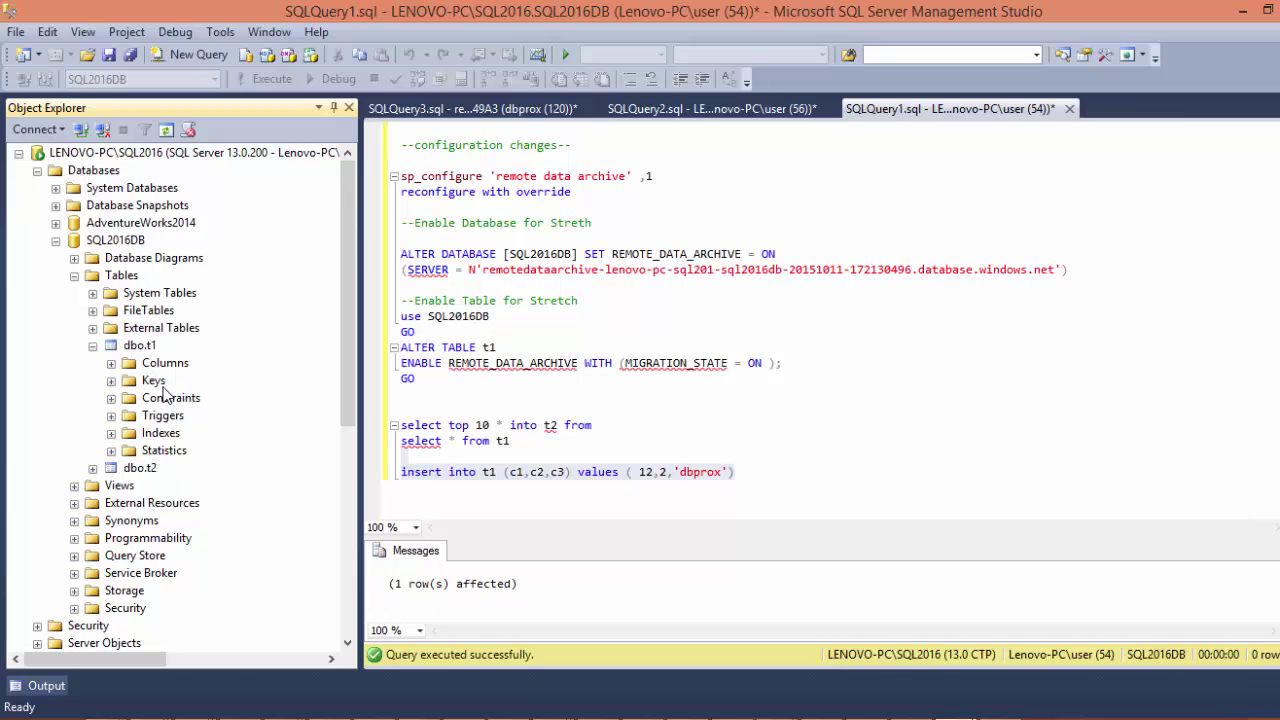
pyautogui.click(111, 416)
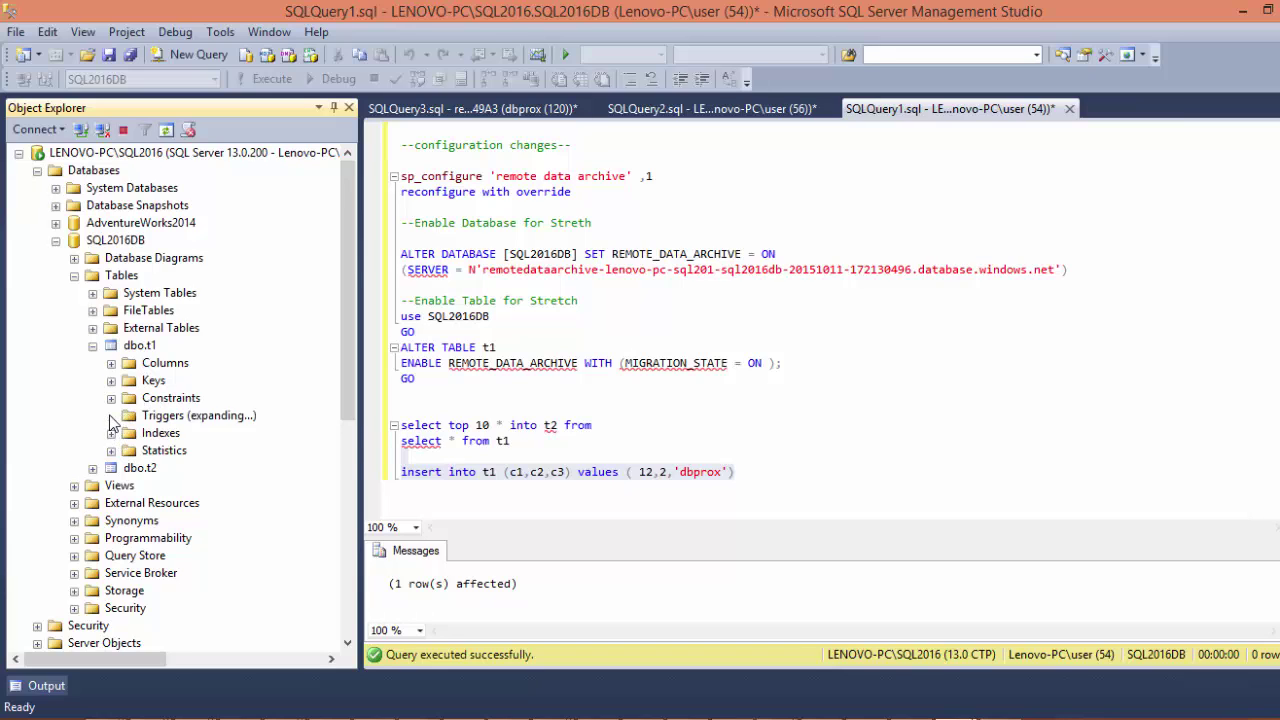
pyautogui.click(198, 436)
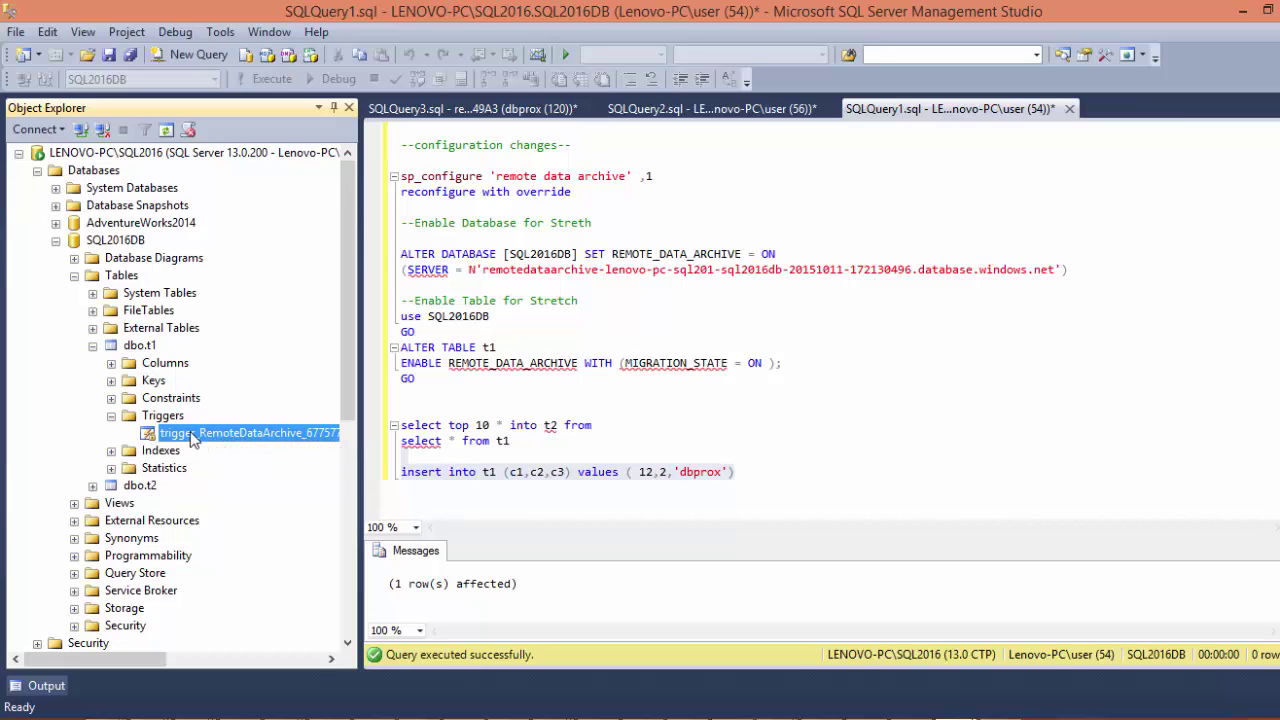
pyautogui.rightClick(193, 440)
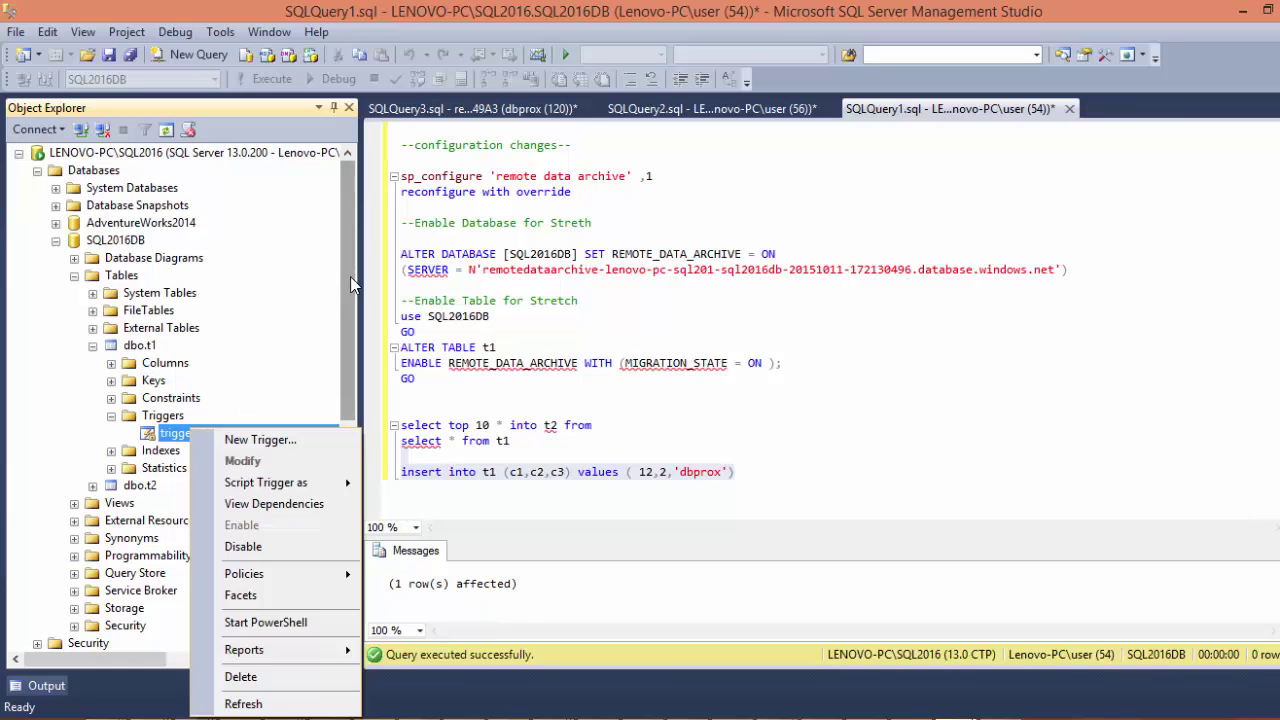
# Examine the dbprox login and the migrated dbo_t1 table on the Azure server, comparing them with the local t1 trigger
pyautogui.moveTo(350, 276); pyautogui.dragTo(351, 541)
pyautogui.click(130, 627)
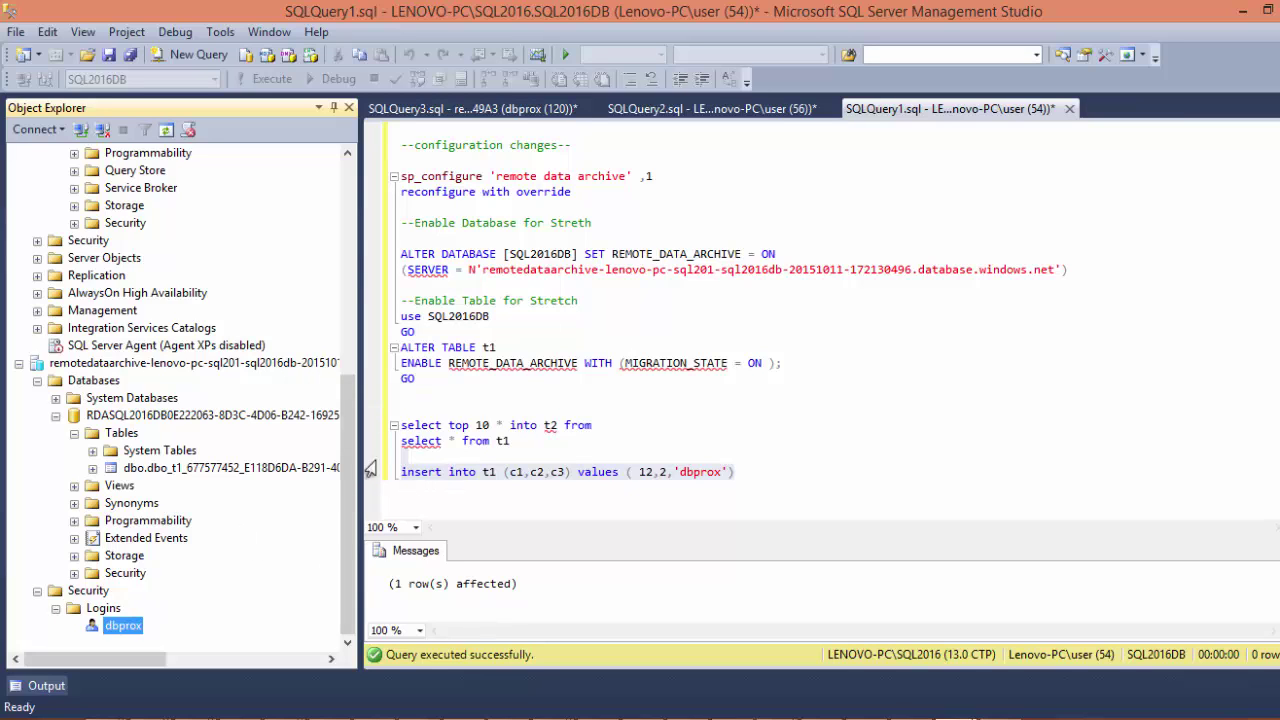
pyautogui.moveTo(350, 458); pyautogui.dragTo(358, 224)
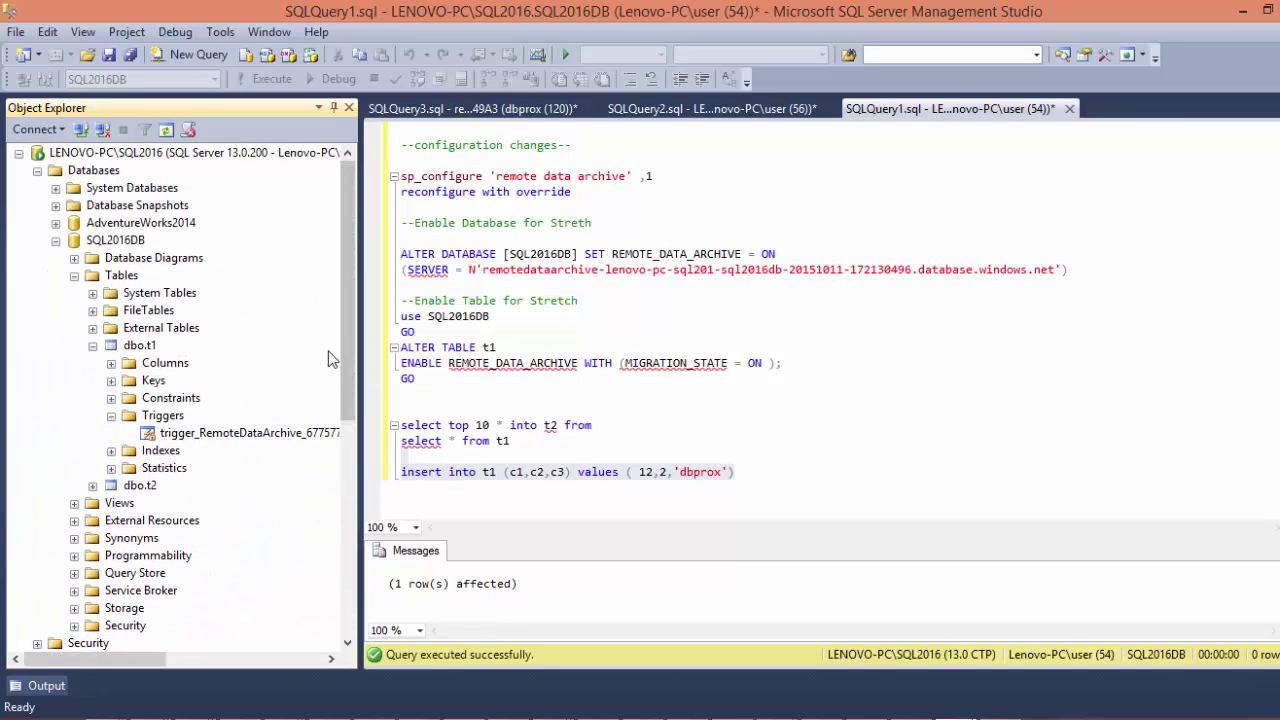
pyautogui.moveTo(353, 407); pyautogui.dragTo(358, 506)
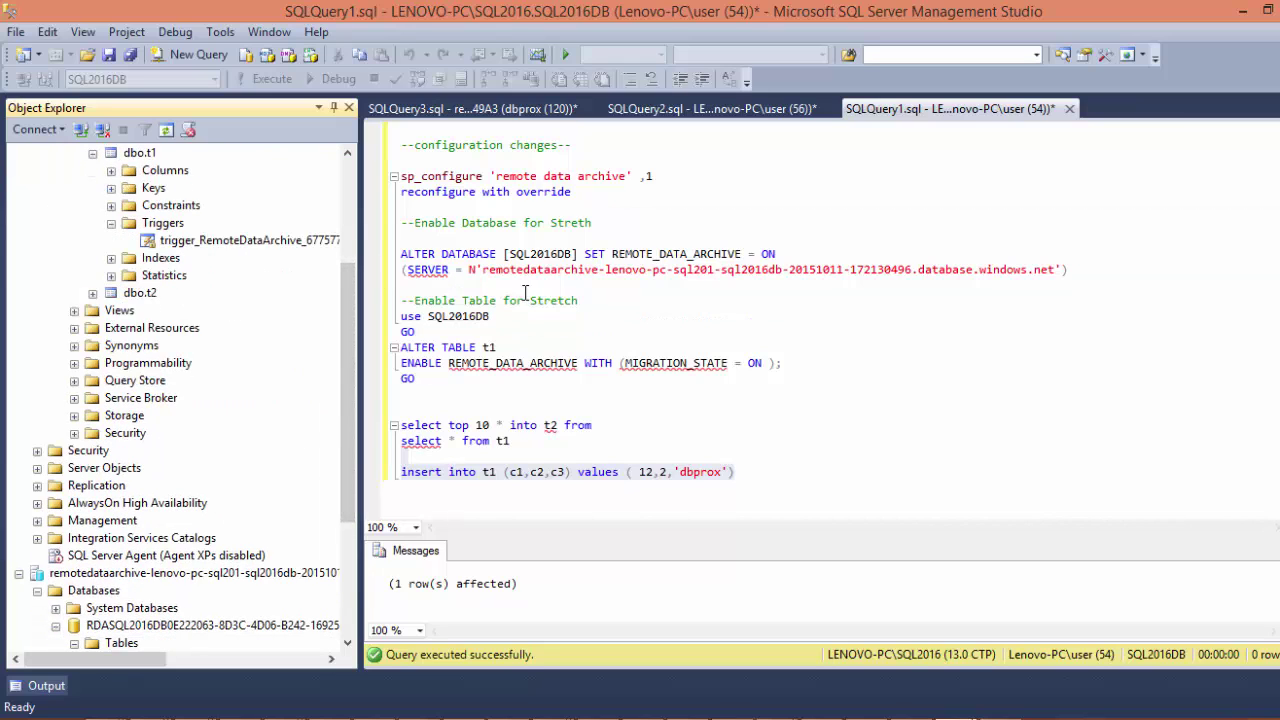
pyautogui.moveTo(354, 350); pyautogui.dragTo(354, 462)
pyautogui.click(130, 625)
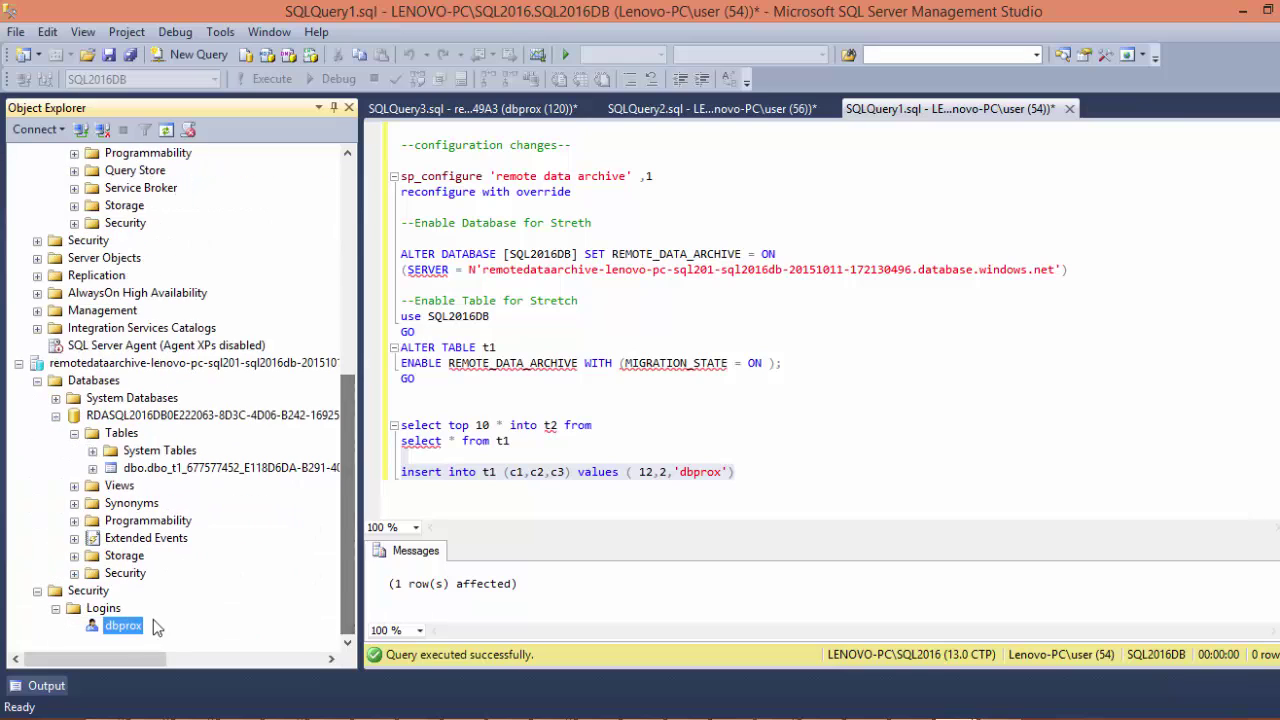
pyautogui.click(207, 470)
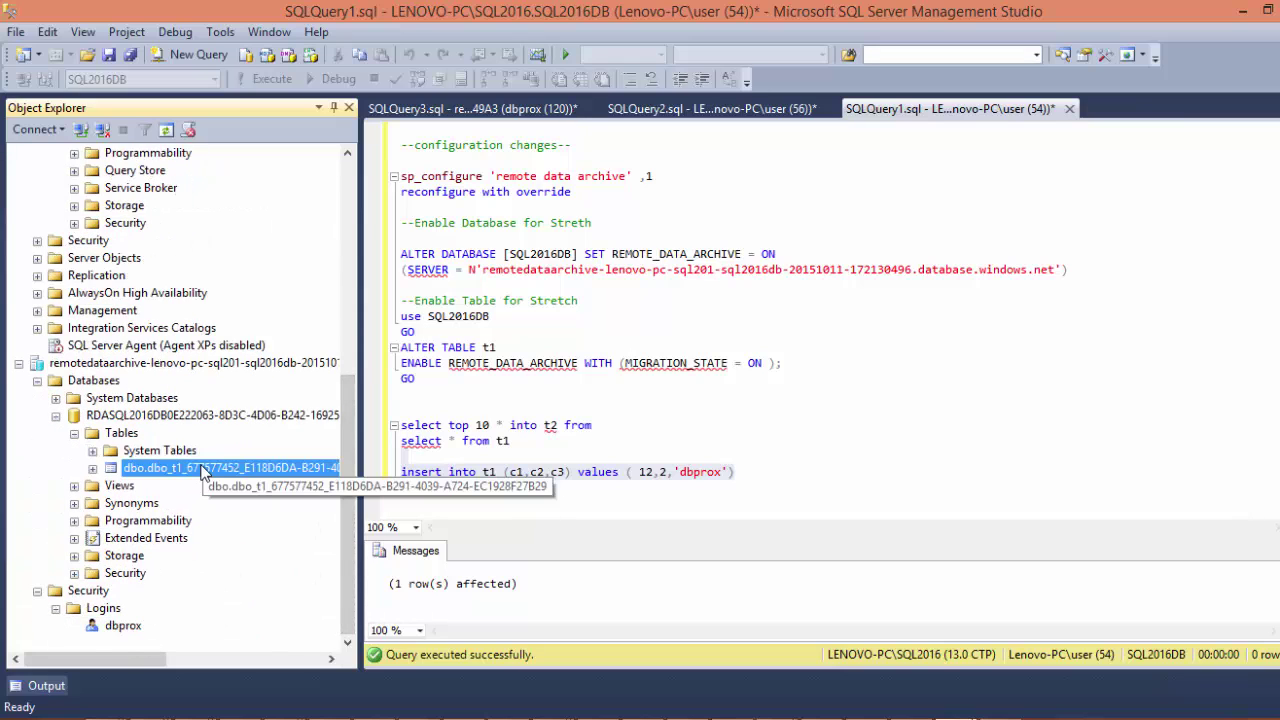
pyautogui.click(348, 182)
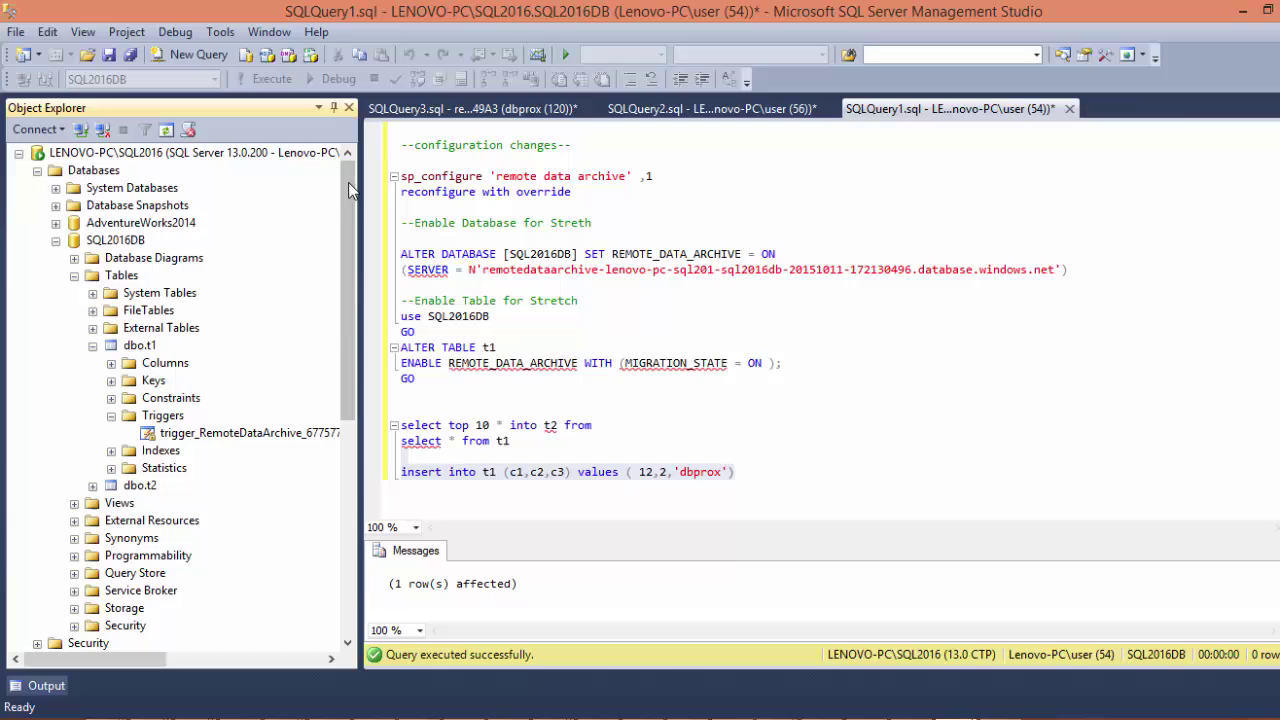
# Execute only the ALTER TABLE t1 statement in SQLQuery2.sql that disables REMOTE_DATA_ARCHIVE with MIGRATION_STATE = ON
pyautogui.click(482, 108)
pyautogui.click(668, 108)
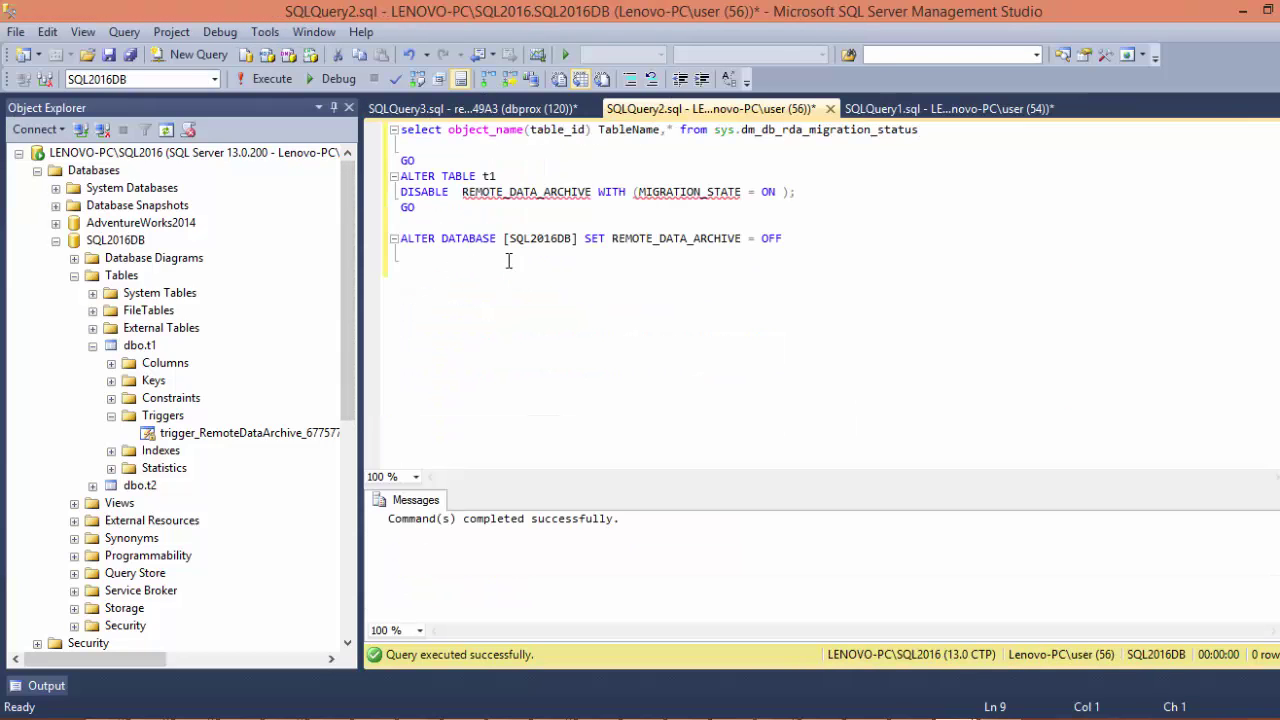
pyautogui.click(866, 108)
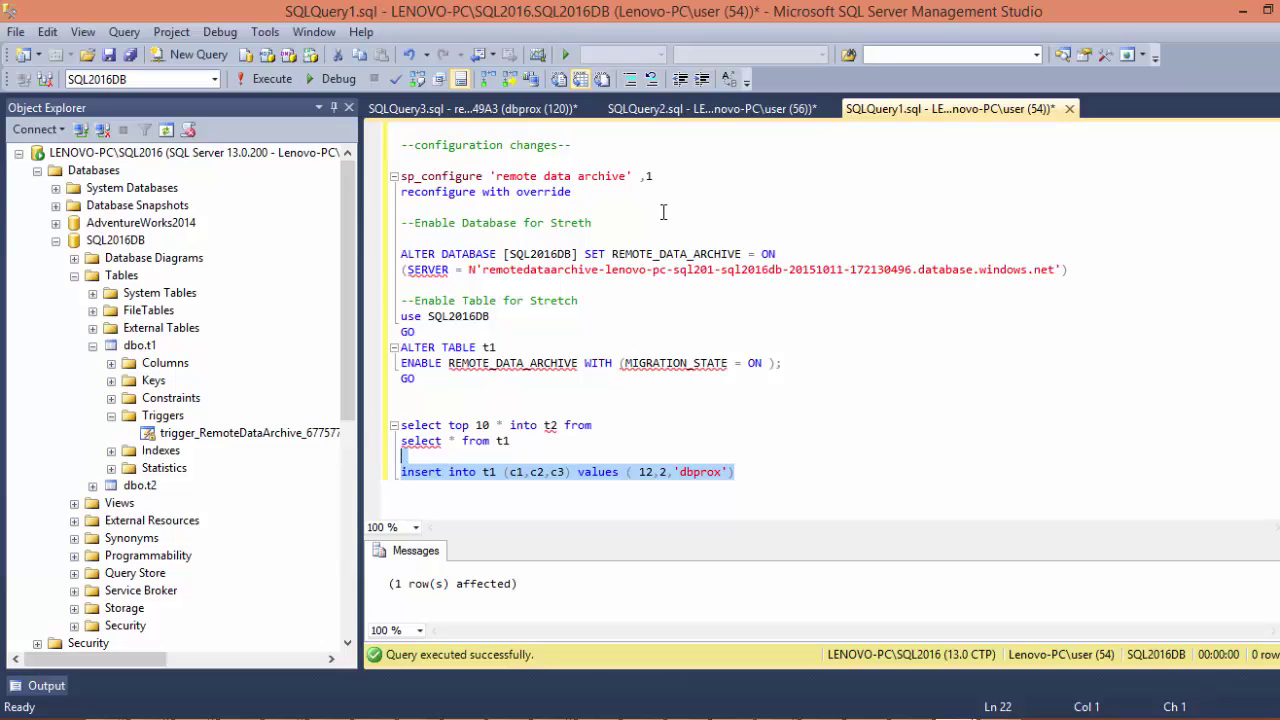
pyautogui.click(702, 108)
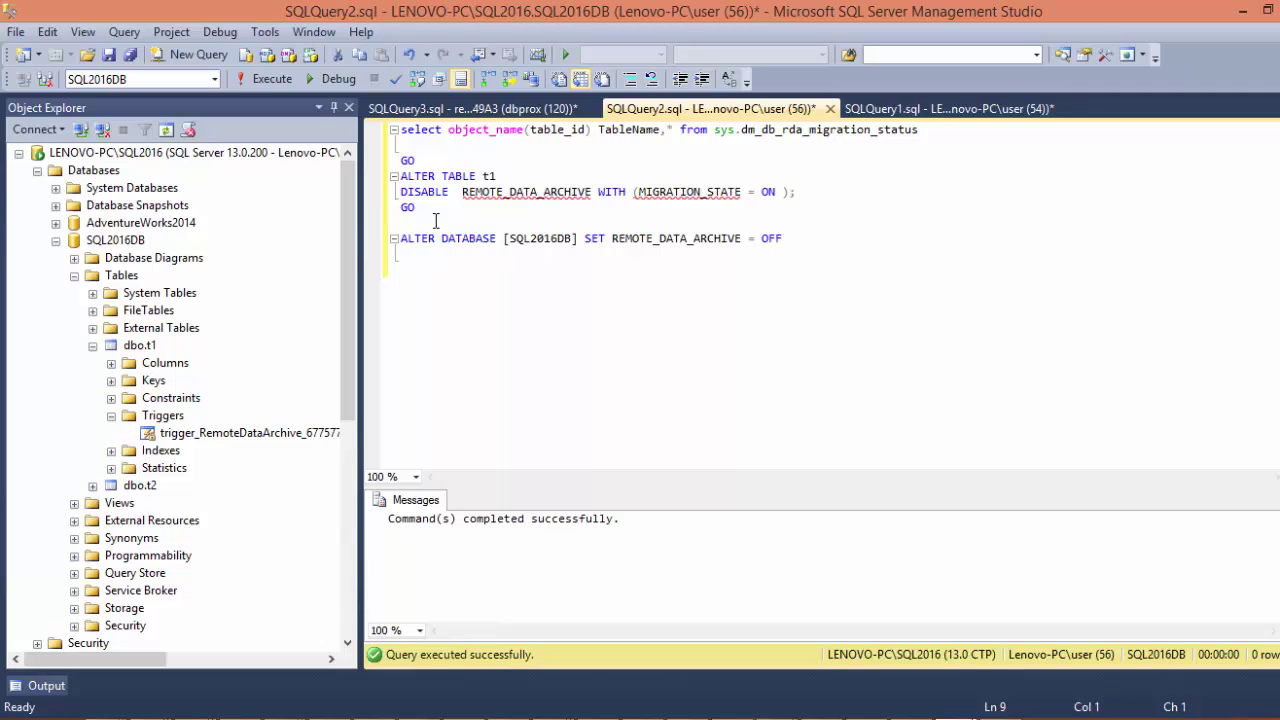
pyautogui.moveTo(436, 212); pyautogui.dragTo(375, 176)
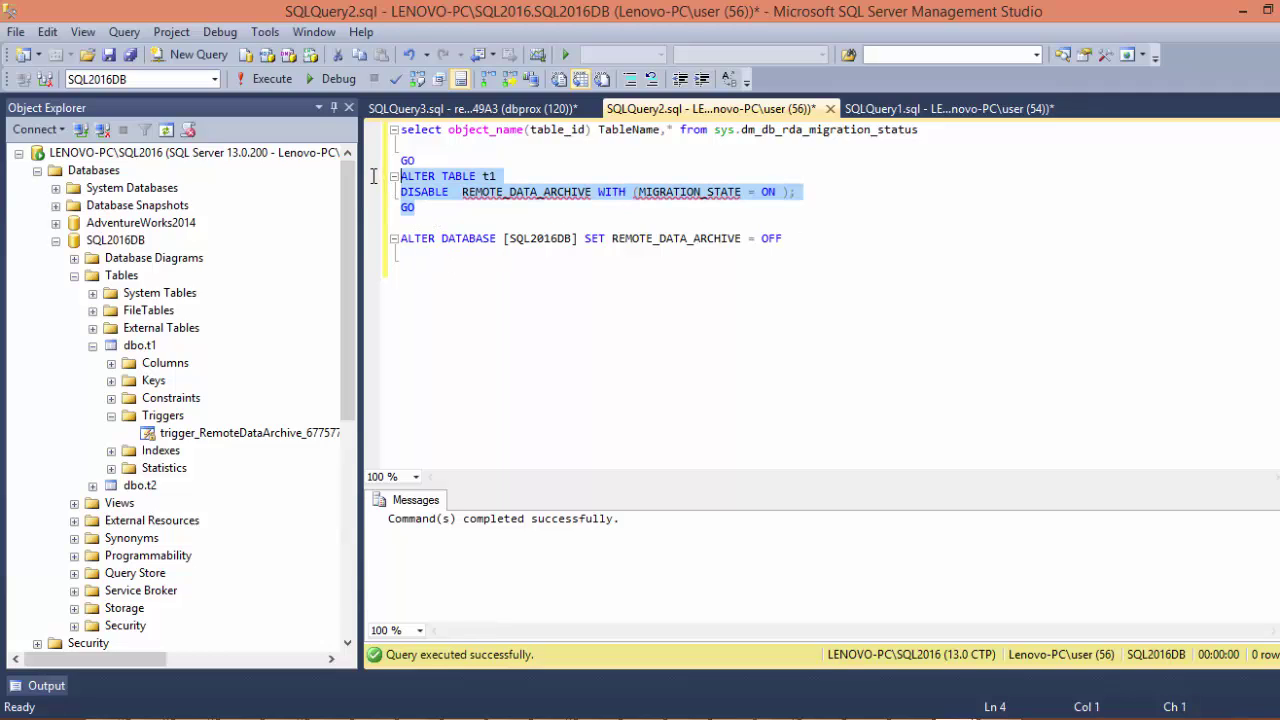
pyautogui.click(252, 82)
pyautogui.click(518, 289)
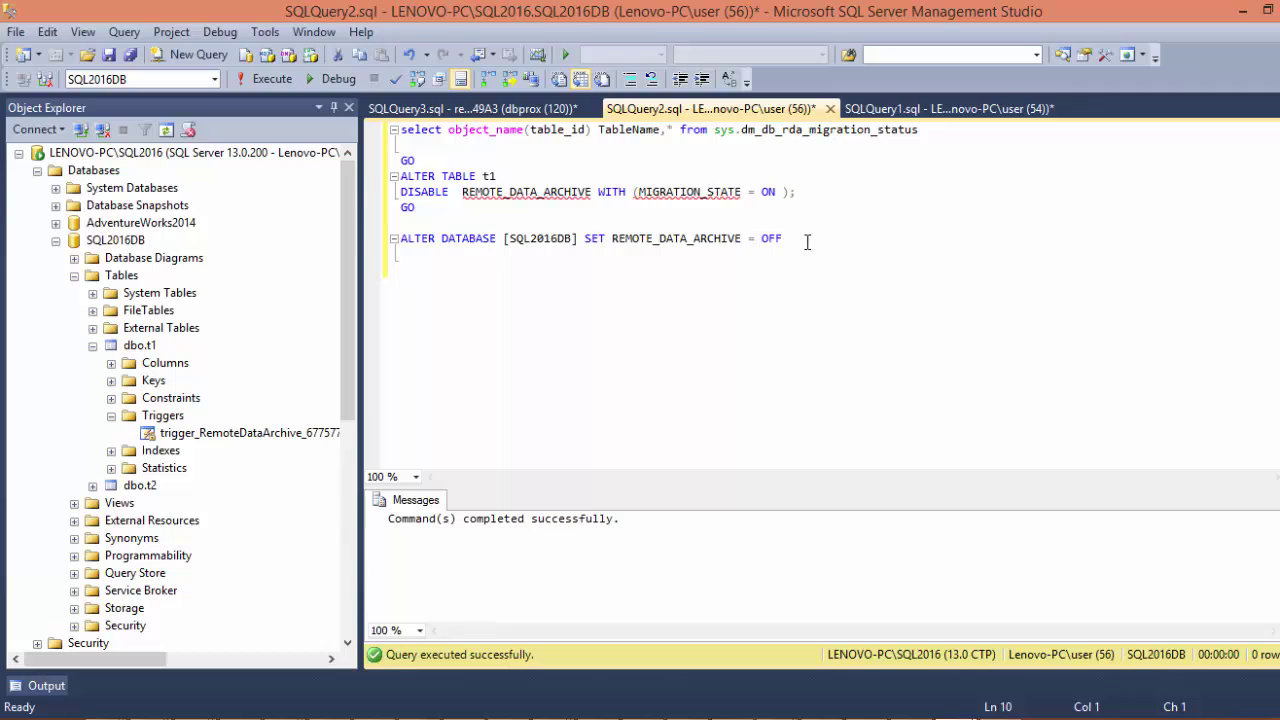
# Execute only the ALTER DATABASE statement setting REMOTE_DATA_ARCHIVE = OFF for SQL2016DB, and refresh the Triggers folder of dbo.t1
pyautogui.moveTo(806, 240); pyautogui.dragTo(398, 240)
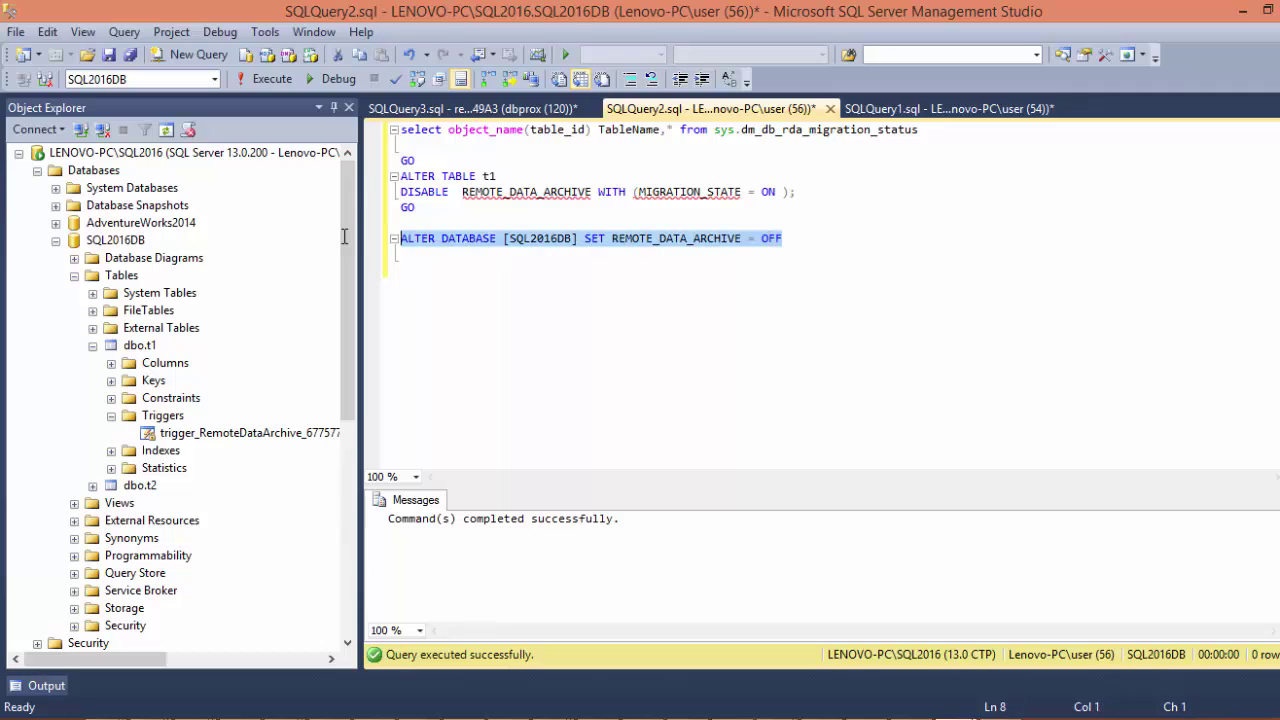
pyautogui.click(268, 88)
pyautogui.click(157, 418)
pyautogui.rightClick(157, 418)
pyautogui.click(213, 512)
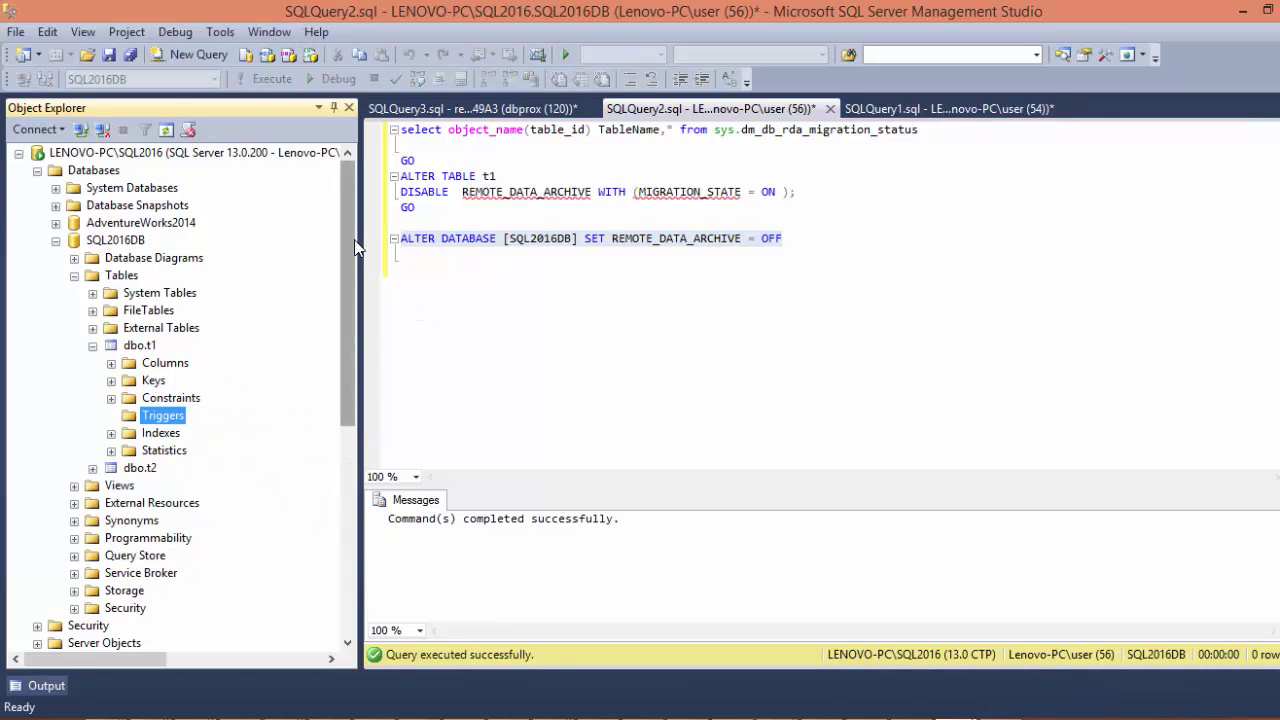
pyautogui.moveTo(354, 239); pyautogui.dragTo(366, 447)
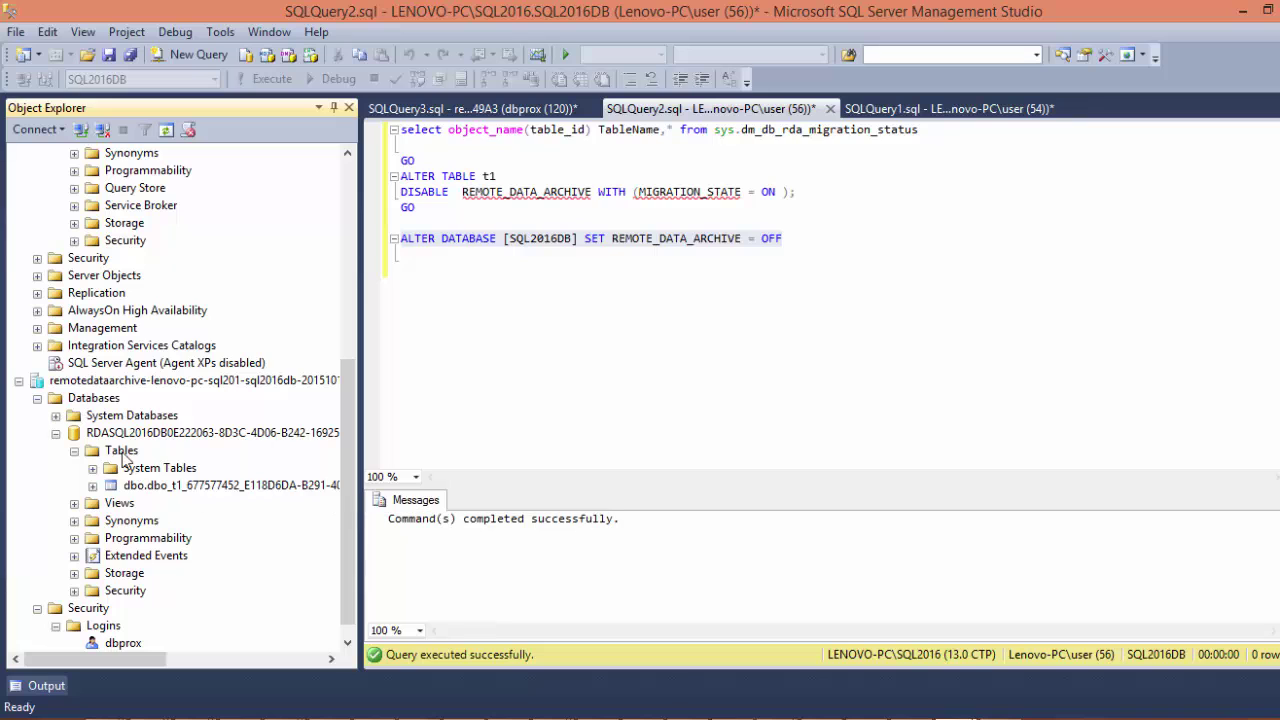
pyautogui.click(160, 434)
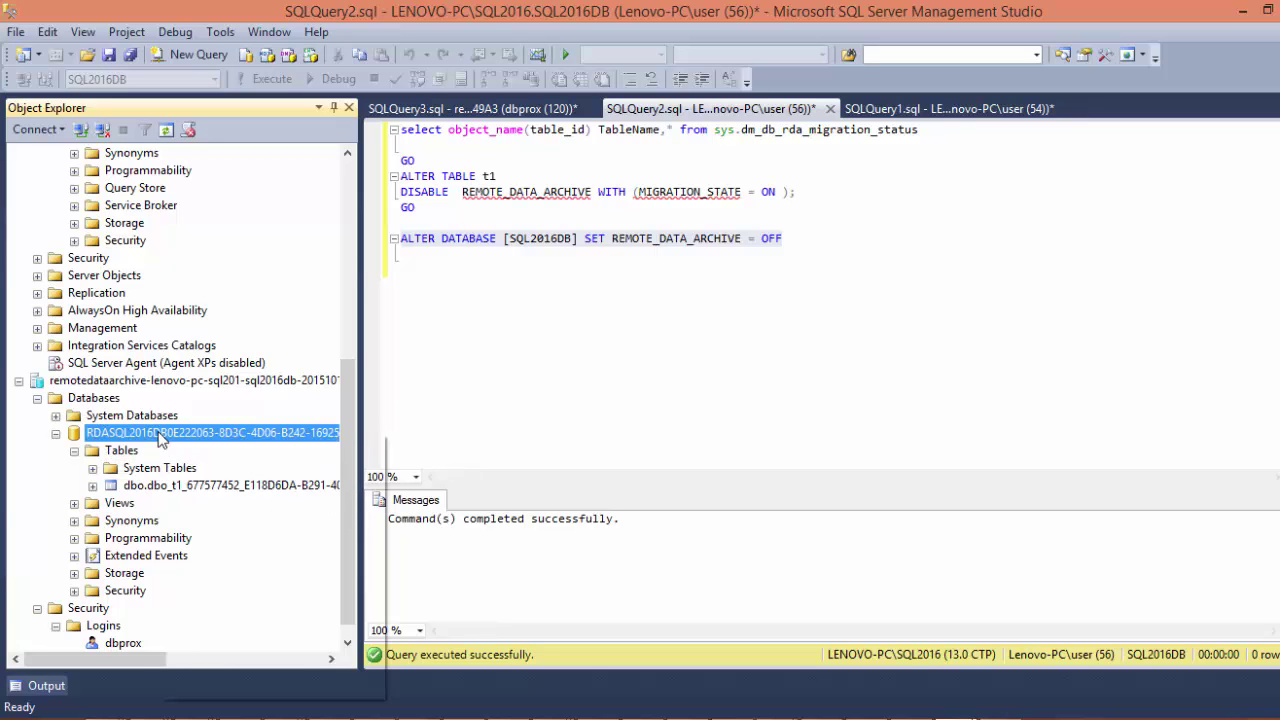
pyautogui.rightClick(160, 432)
pyautogui.click(401, 268)
# Switch to the Microsoft Azure portal in Chrome, delete the SQL database RDASQL2016DB0E222063-8D3C-4D06-B242-169256B049A3, and return to SQL Server Management Studio
pyautogui.moveTo(560, 705)
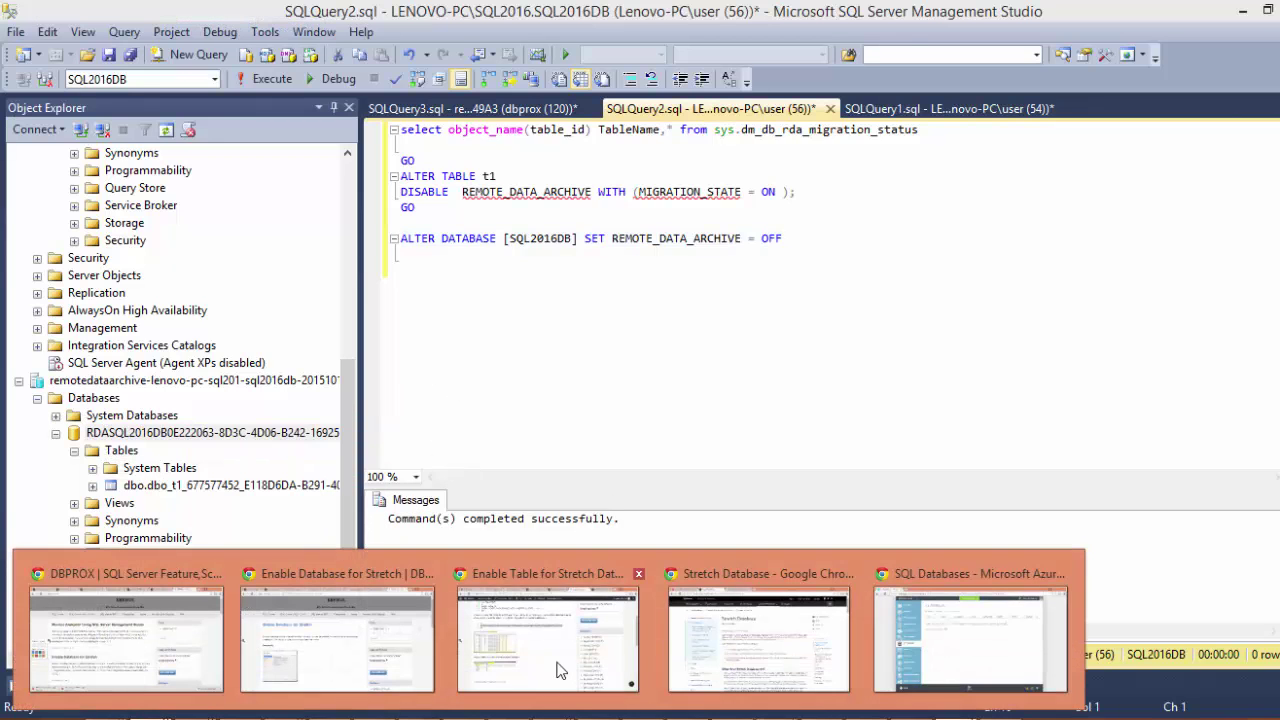
pyautogui.click(943, 645)
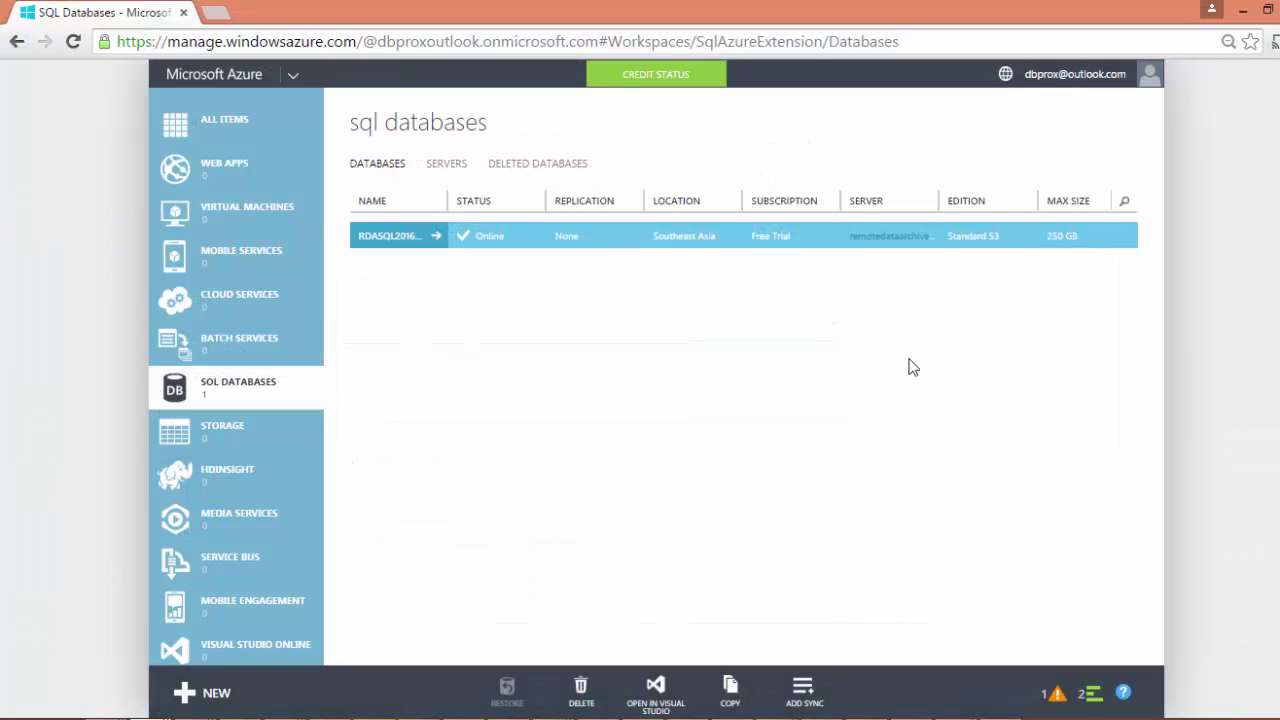
pyautogui.click(580, 688)
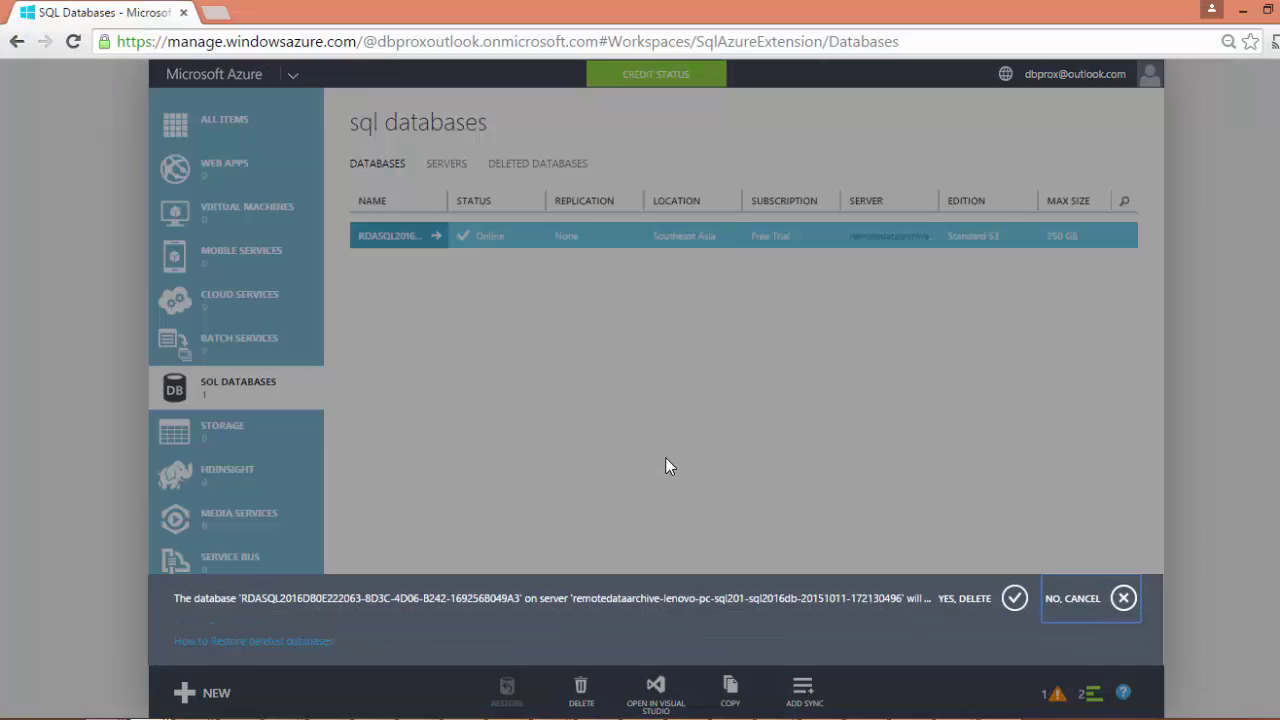
pyautogui.click(1015, 592)
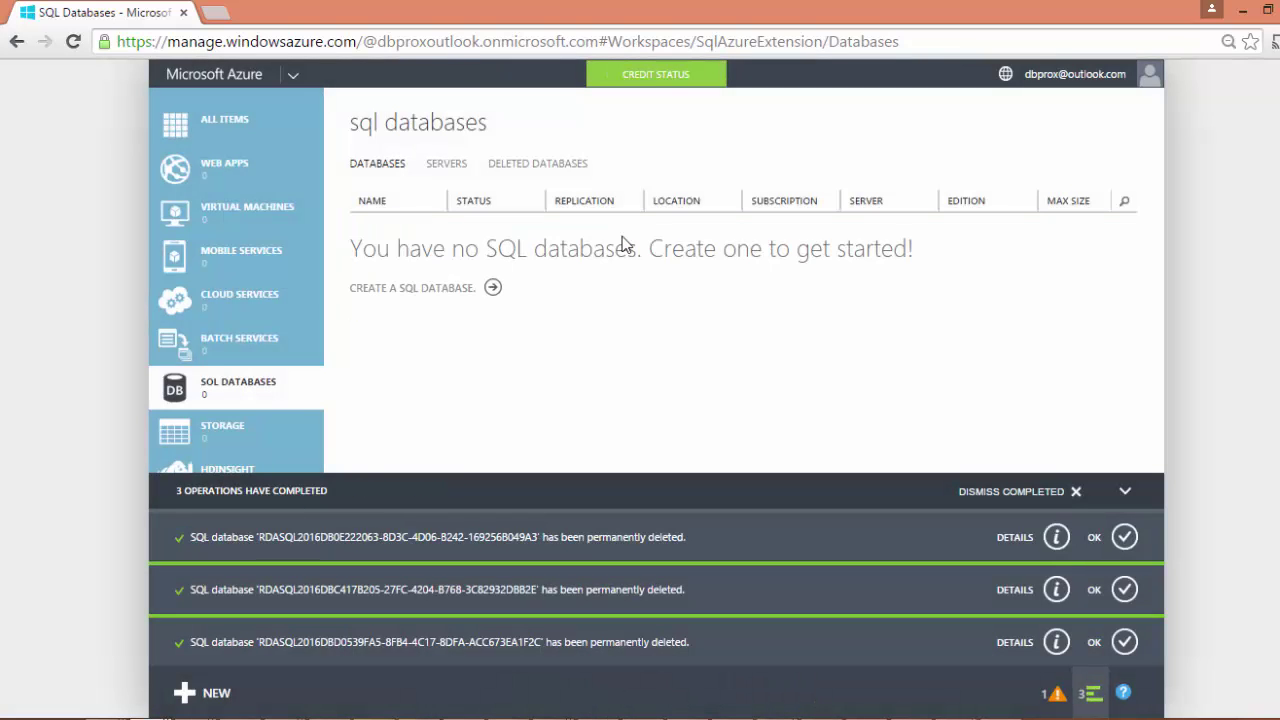
pyautogui.click(845, 315)
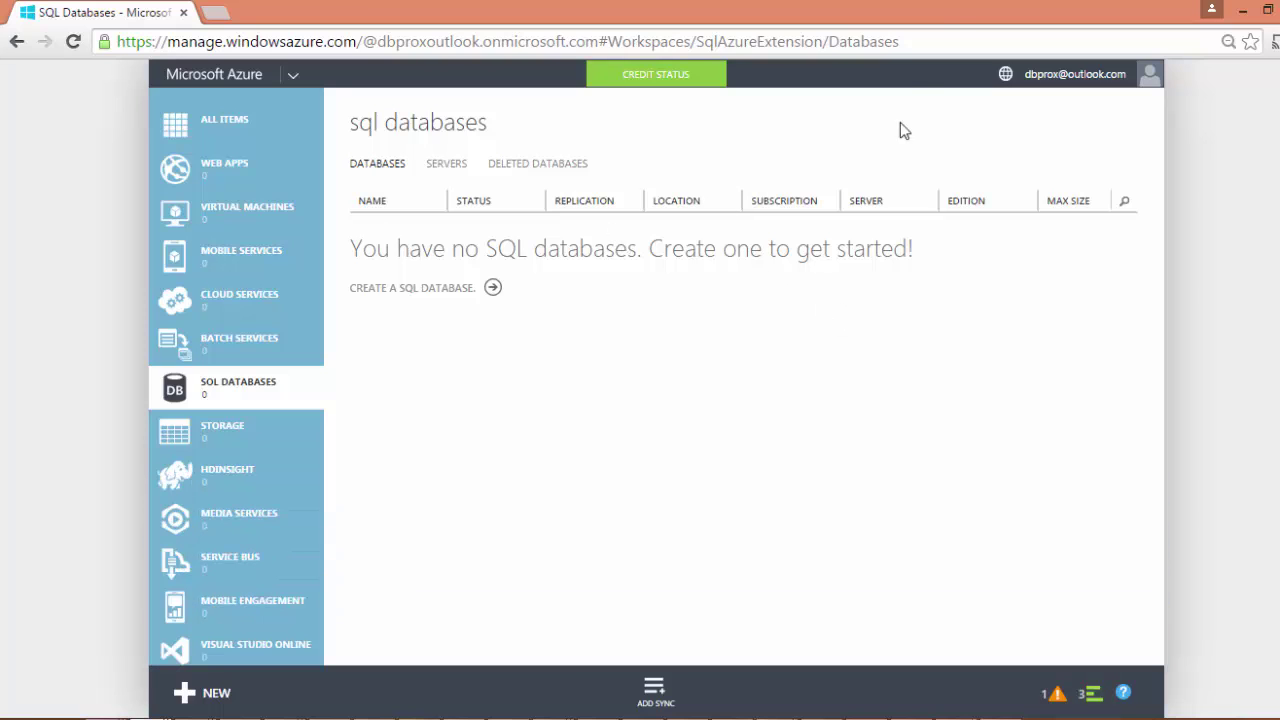
pyautogui.click(1242, 10)
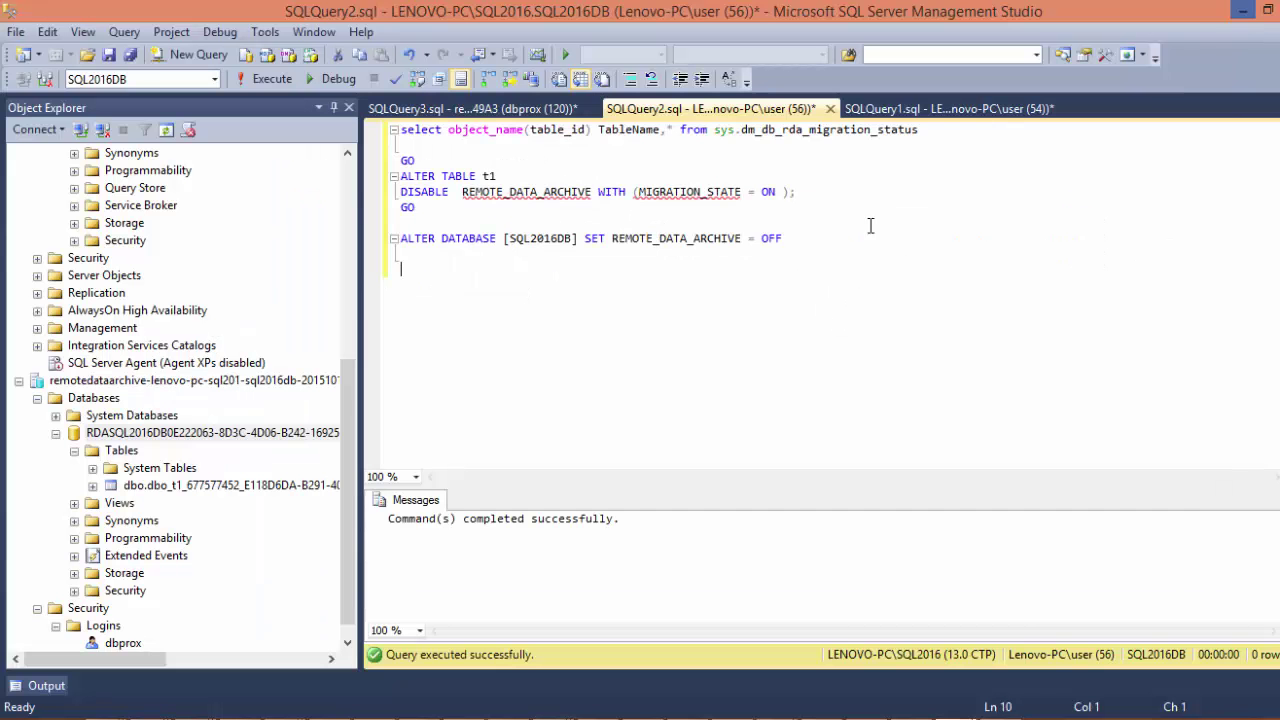